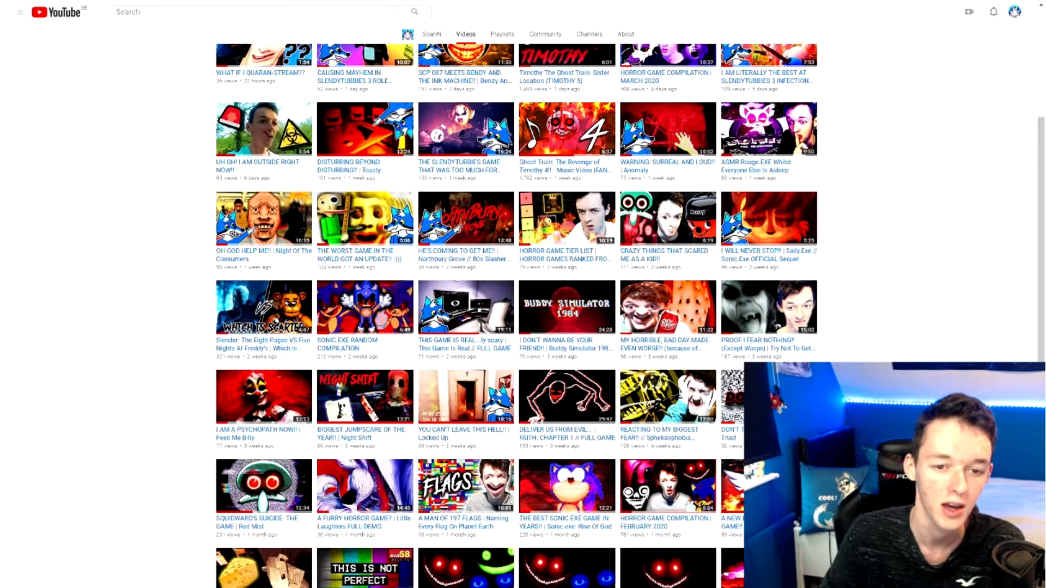
Look through the thumbnails of the channel's uploaded videos, loading more of the older uploads
scroll(495, 499, "down", 8)
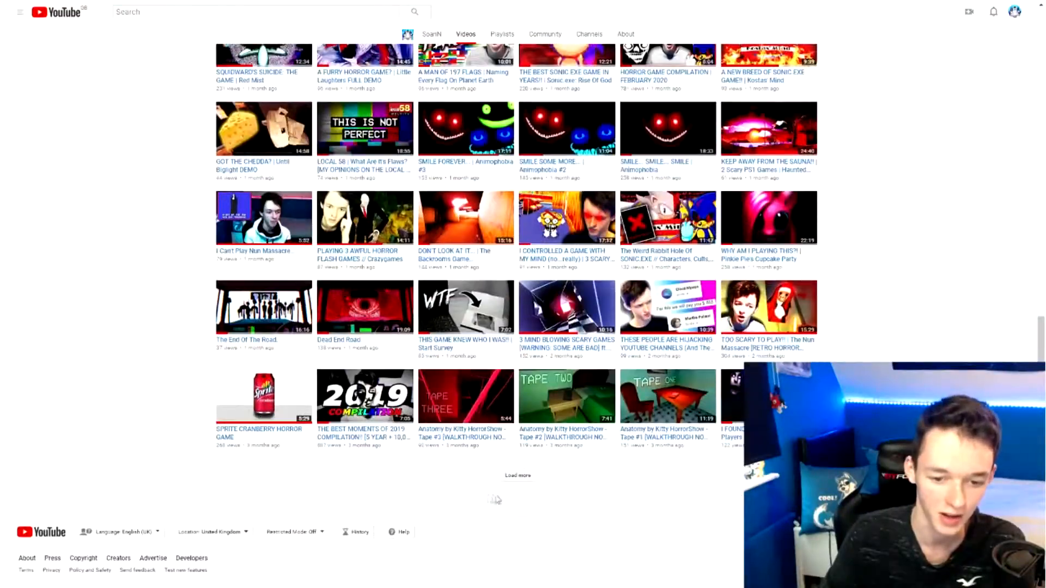
left_click(519, 476)
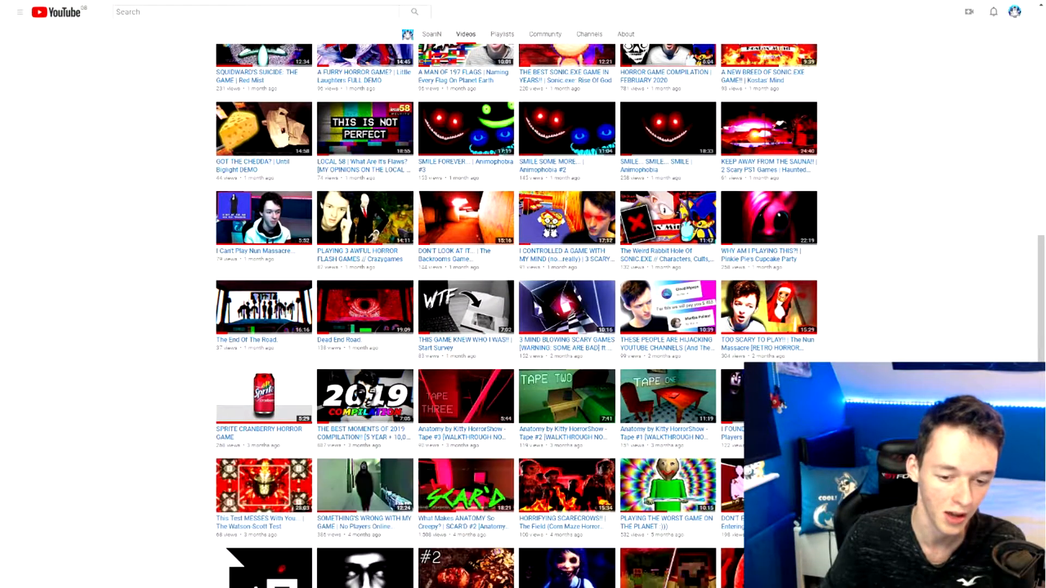
scroll(517, 327, "down", 5)
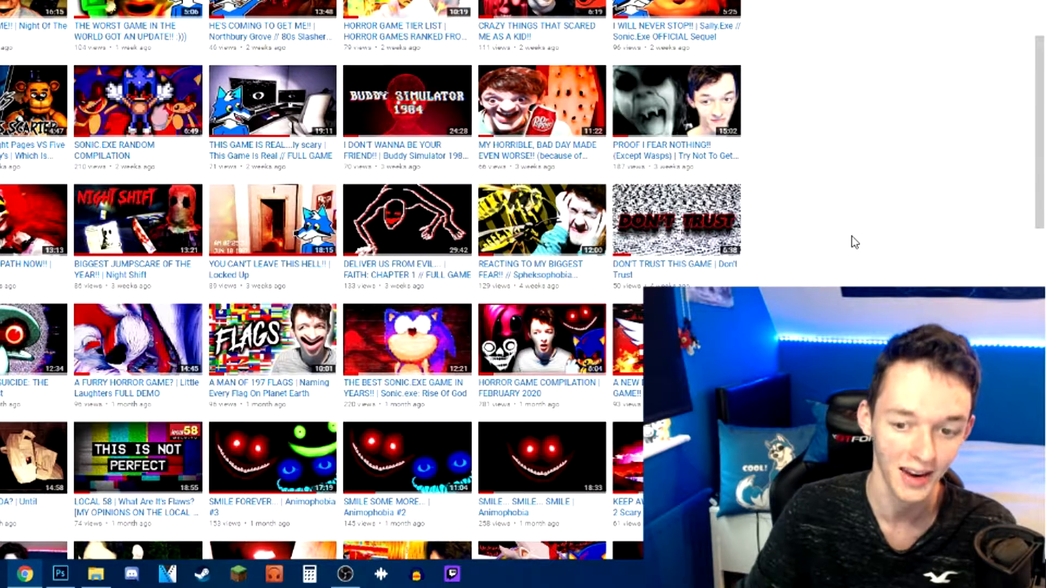
scroll(854, 242, "up", 2)
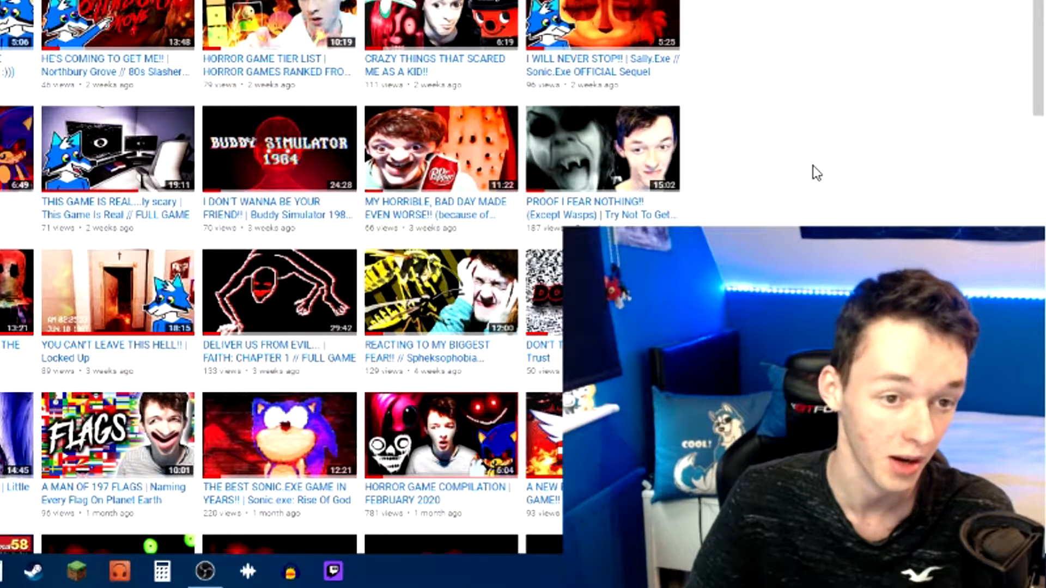
scroll(812, 165, "down", 15)
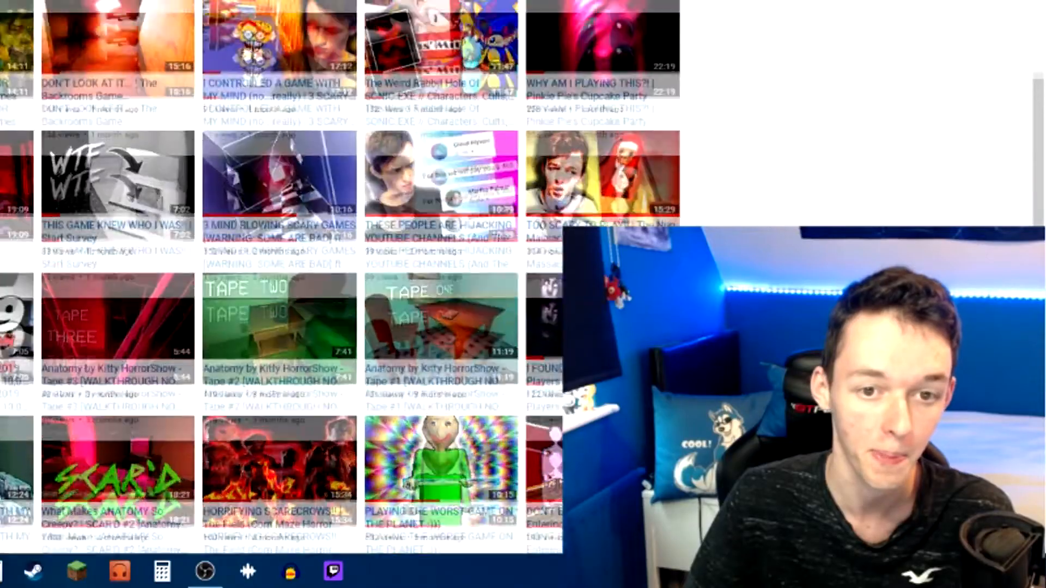
scroll(272, 272, "up", 10)
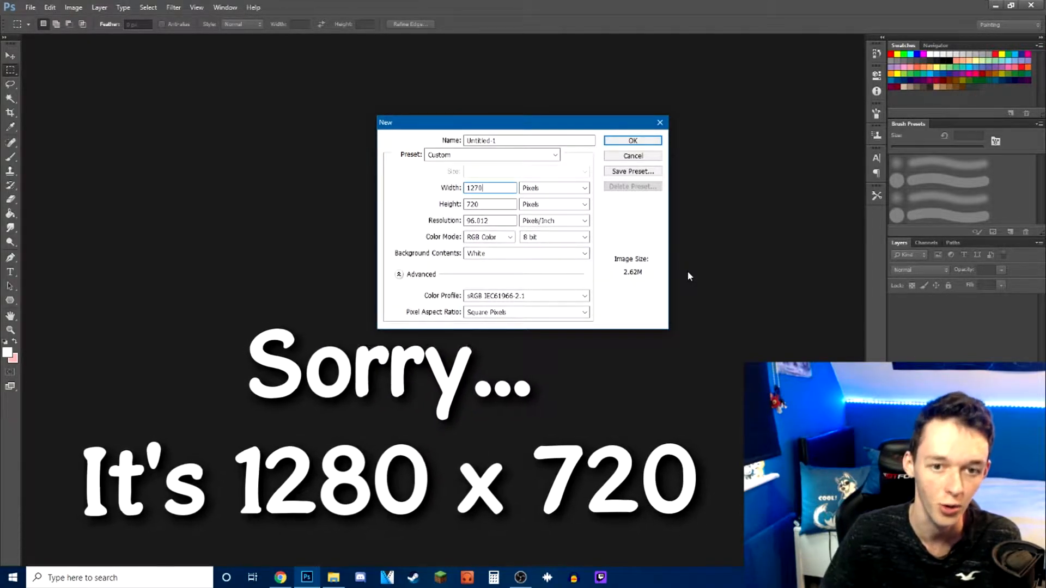
Create a new document with a width of 1920 pixels and a height of 1080 pixels
key("BackSpace")
key("BackSpace")
key("BackSpace")
key("BackSpace")
type("1")
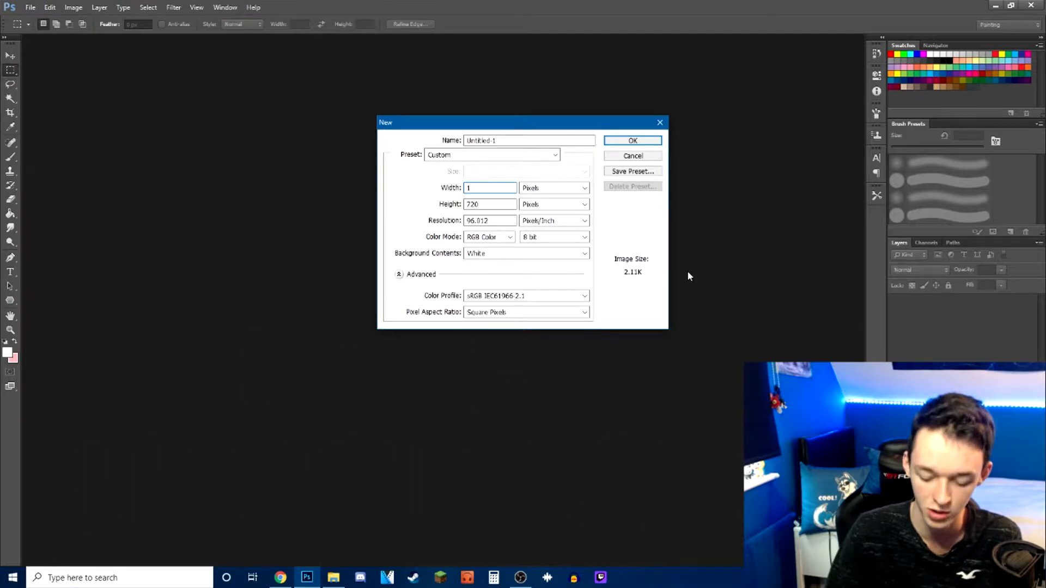
type("920")
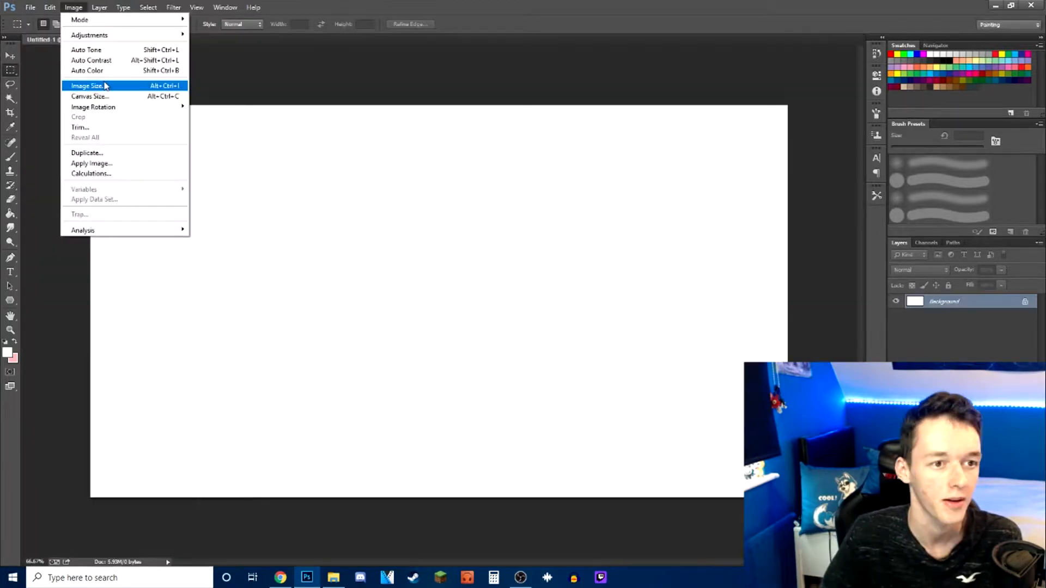
Change the blank image's resolution to 300 pixels per inch in the Image Size settings
left_click(106, 84)
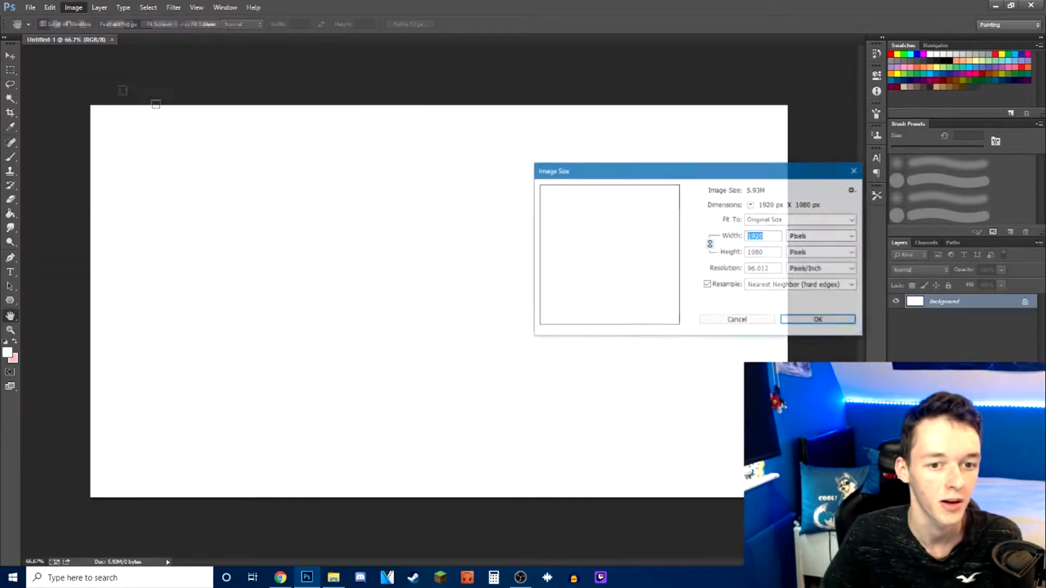
left_click_drag(781, 269, 746, 268)
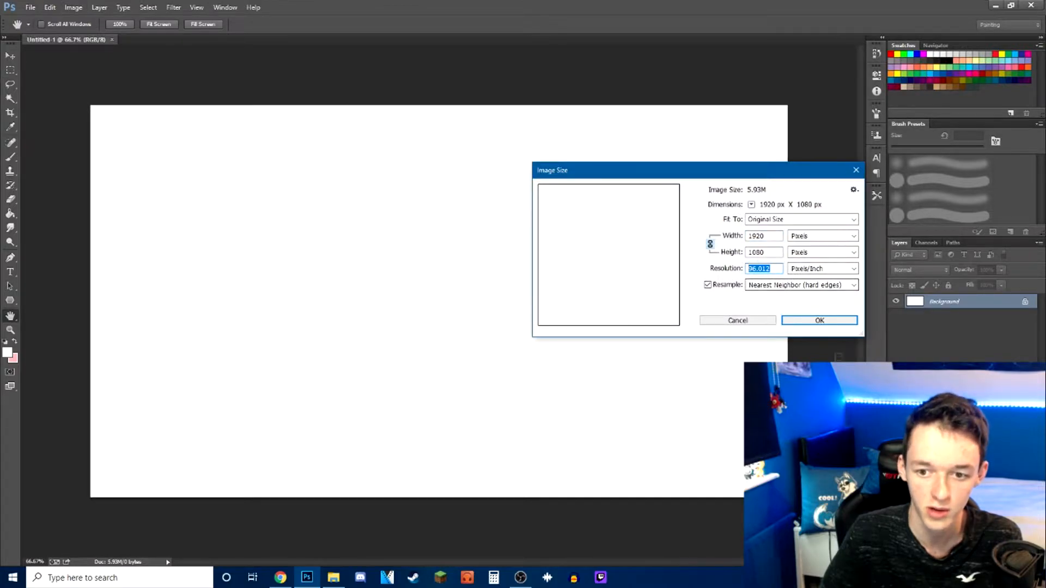
type("300")
key("Return")
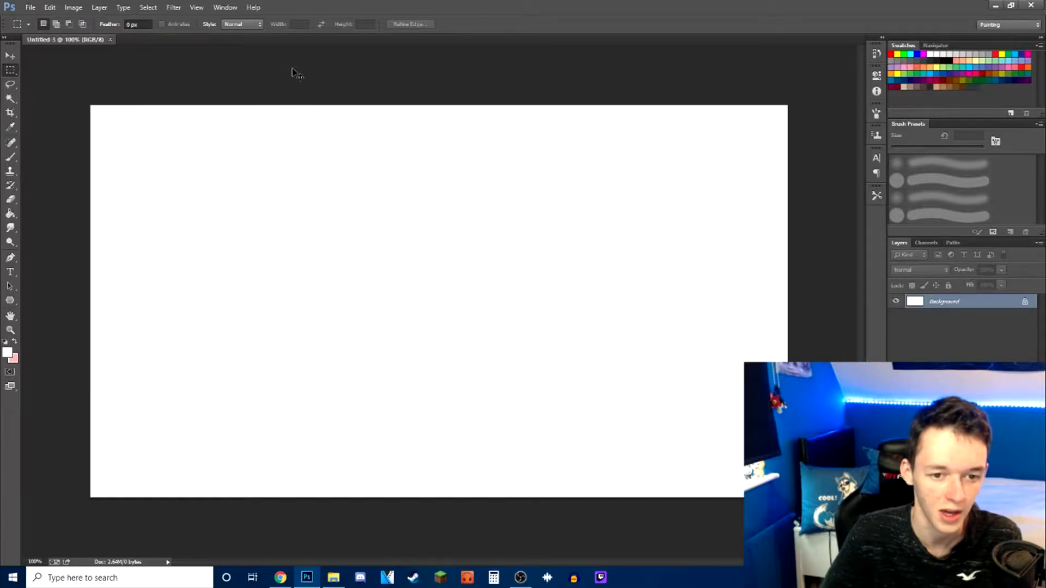
Paste the copied Sonic title-screen image into the blank document and inspect its pixelated detail
key("ctrl+v")
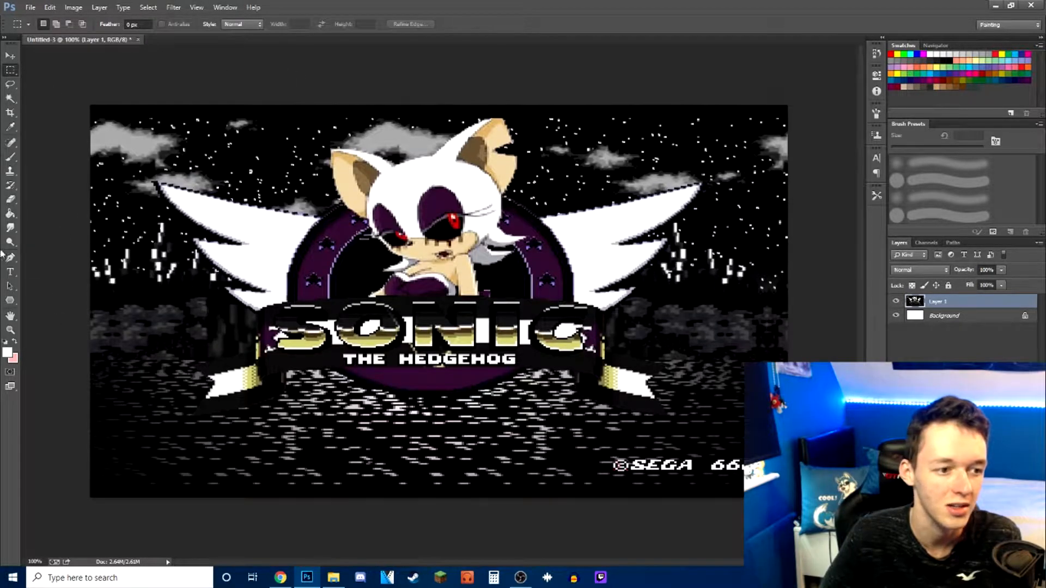
left_click(10, 330)
left_click_drag(399, 233, 446, 271)
left_click_drag(364, 166, 375, 210)
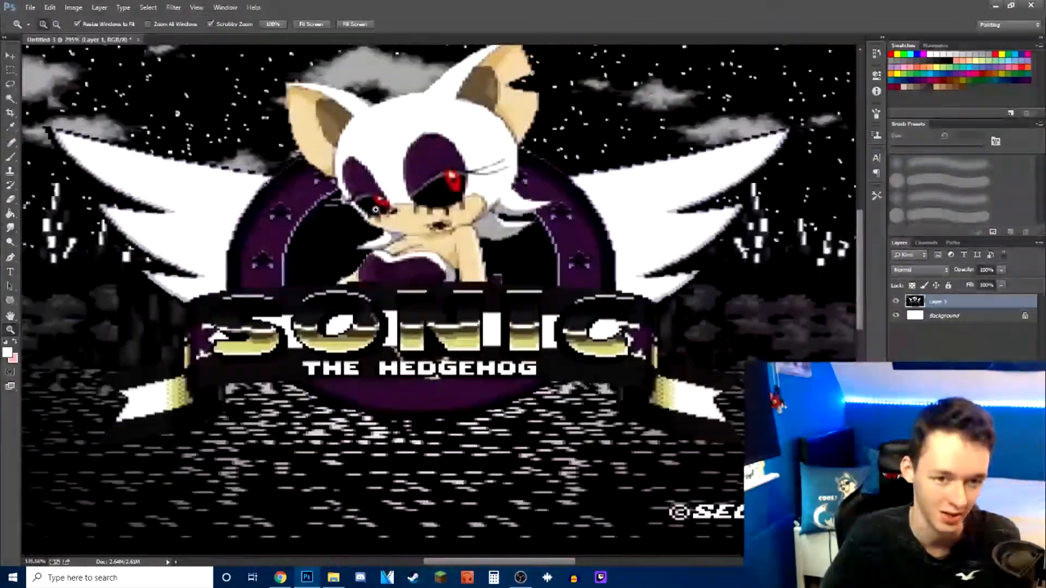
left_click_drag(491, 413, 595, 475)
left_click_drag(495, 396, 505, 418)
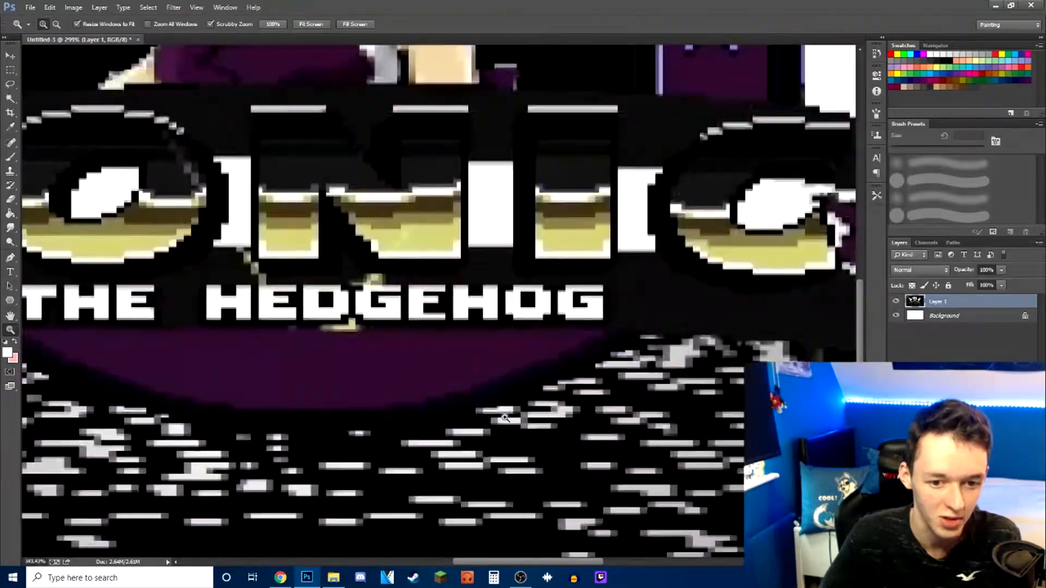
left_click_drag(490, 474, 440, 460)
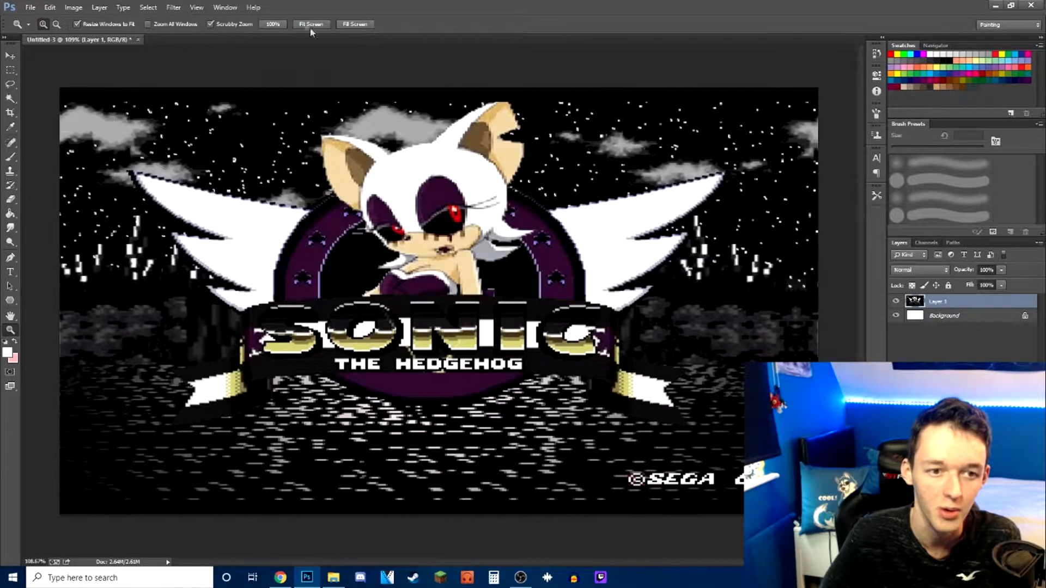
Raise the brightness and contrast of the pasted title-screen image with a Brightness/Contrast adjustment
left_click(73, 7)
mouse_move(91, 36)
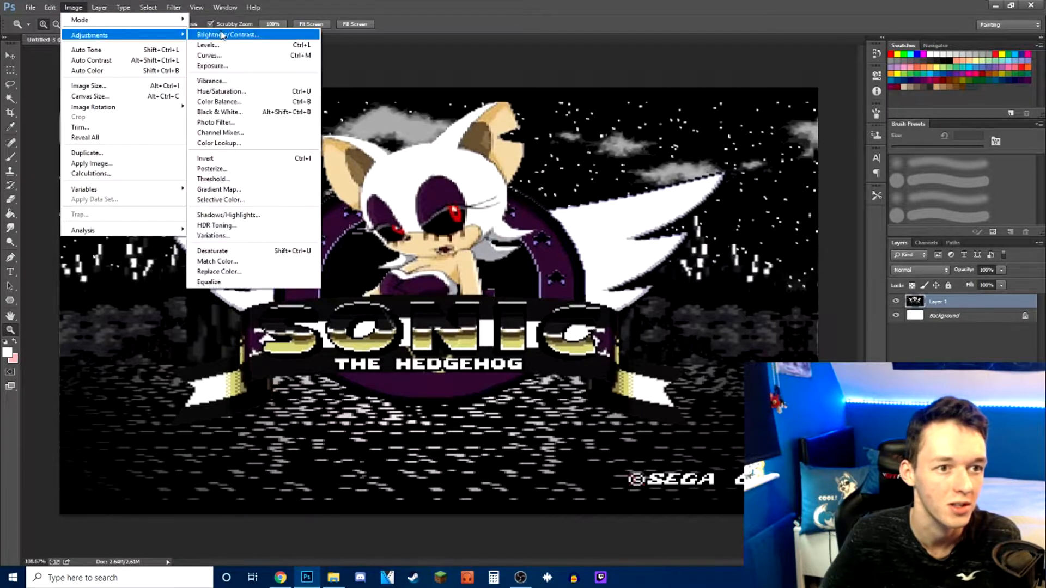
left_click(220, 35)
left_click_drag(724, 425, 741, 451)
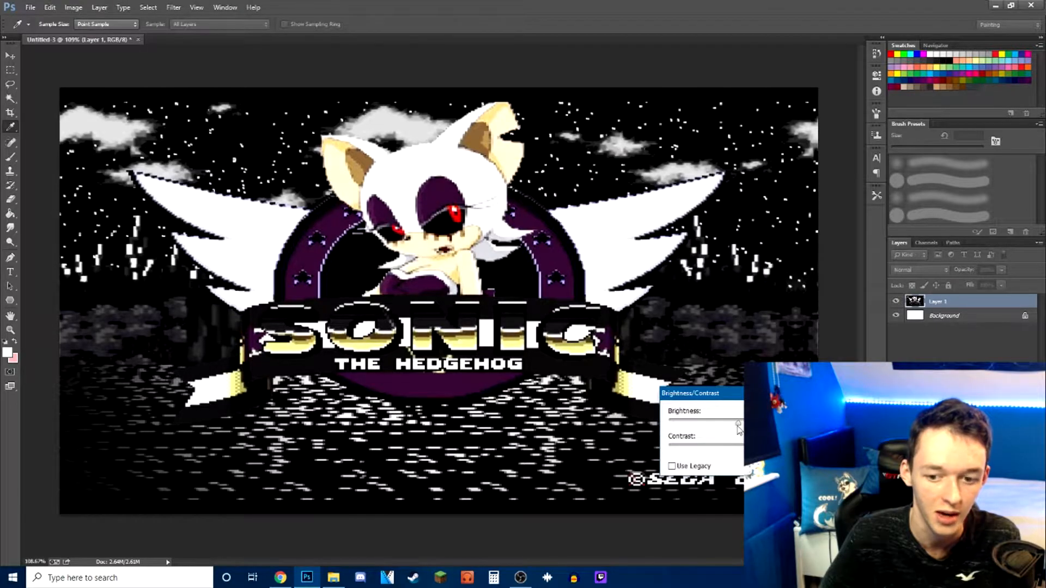
left_click_drag(739, 425, 732, 426)
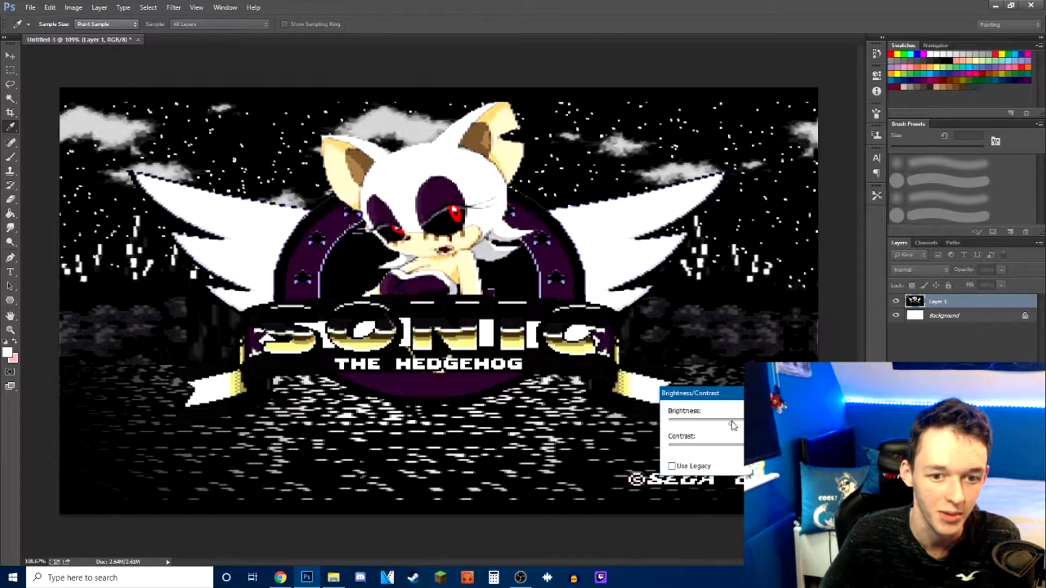
left_click(826, 413)
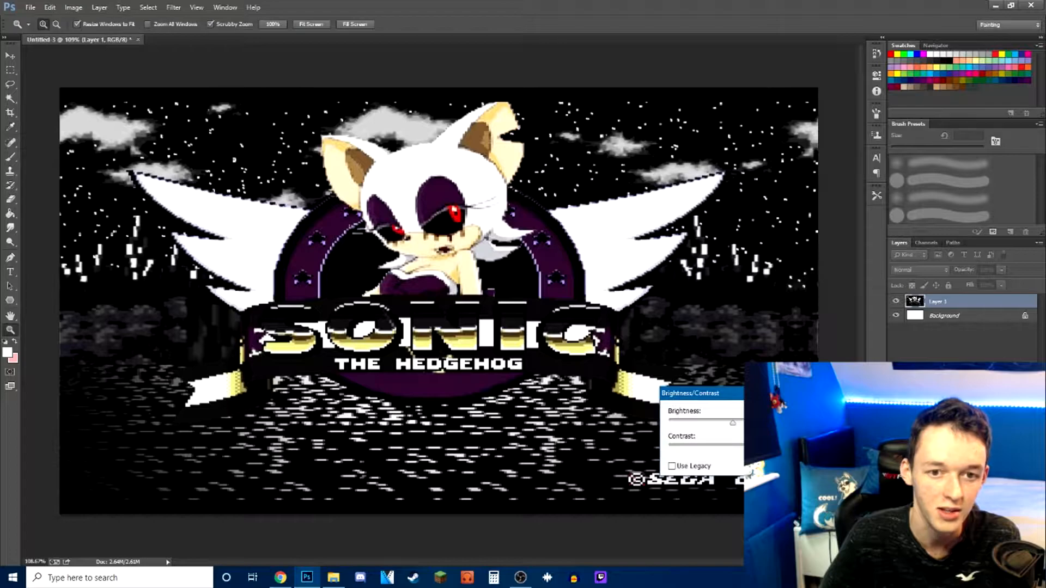
Apply the Camera Raw Filter with sharpening 49 and noise reduction of luminance 86, luminance contrast 71, color 58, color detail 100 and color smoothness 90
left_click(183, 7)
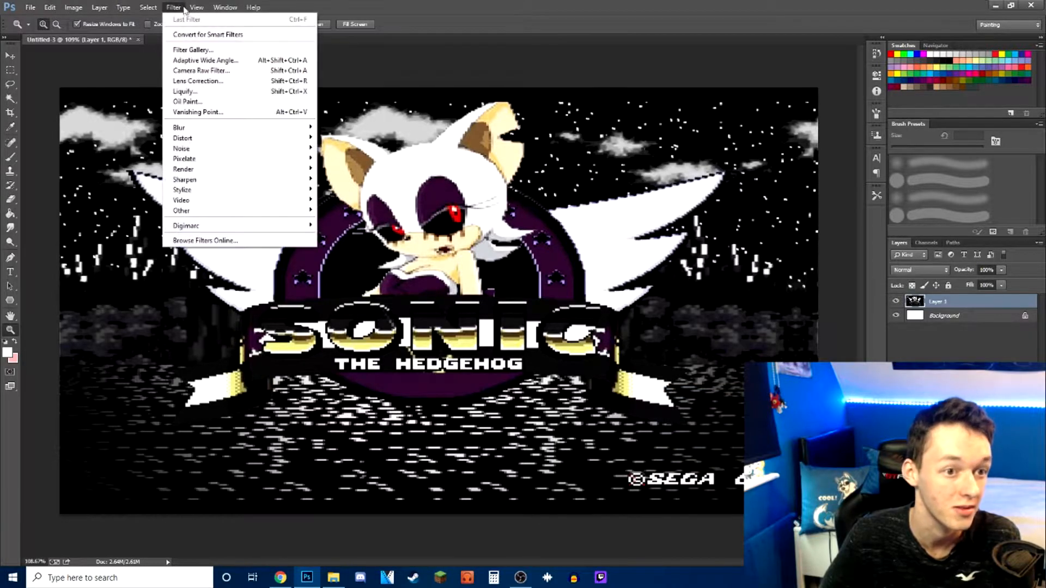
left_click(240, 71)
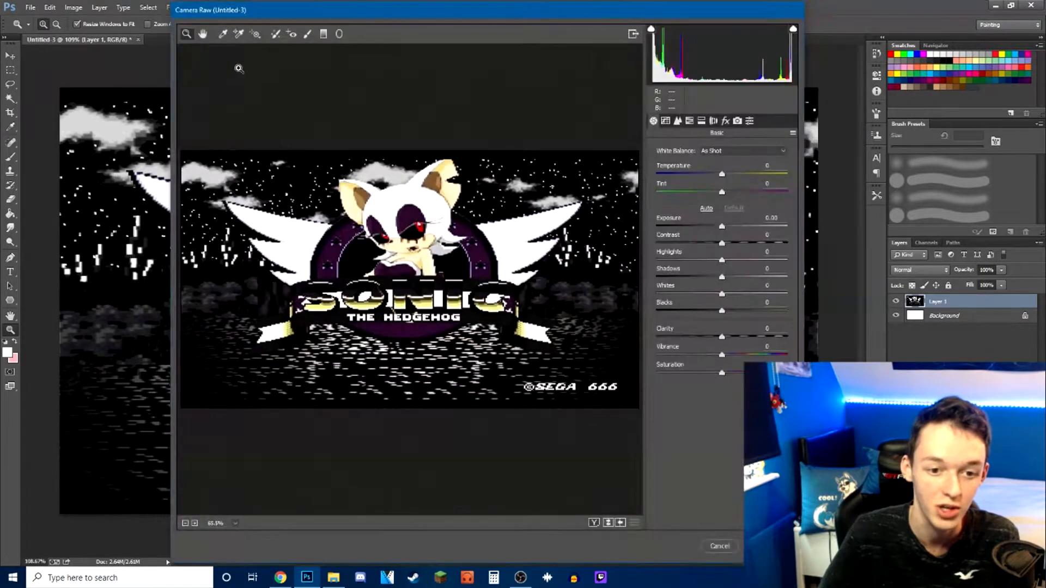
left_click(431, 261)
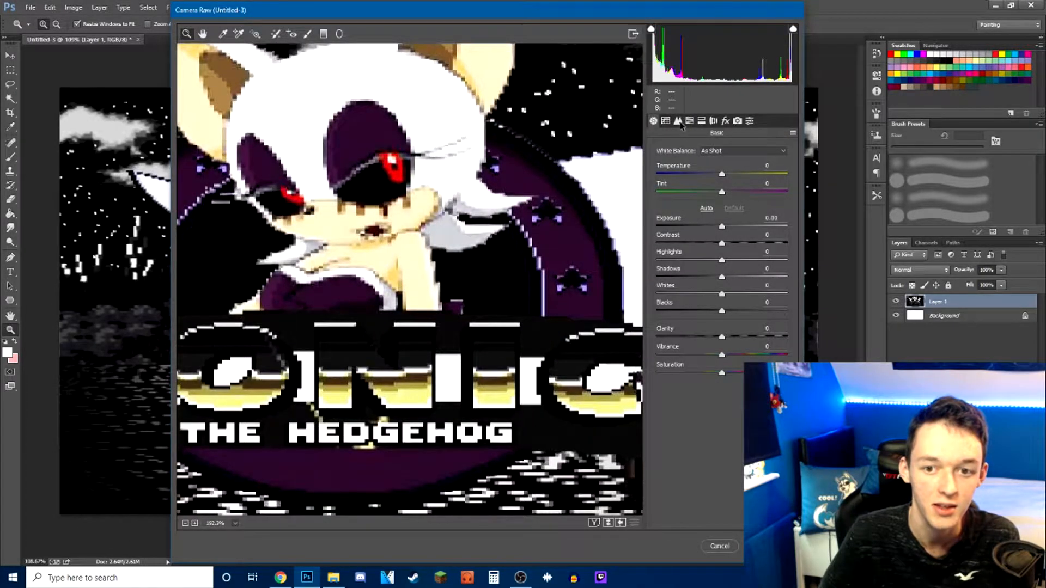
left_click(678, 122)
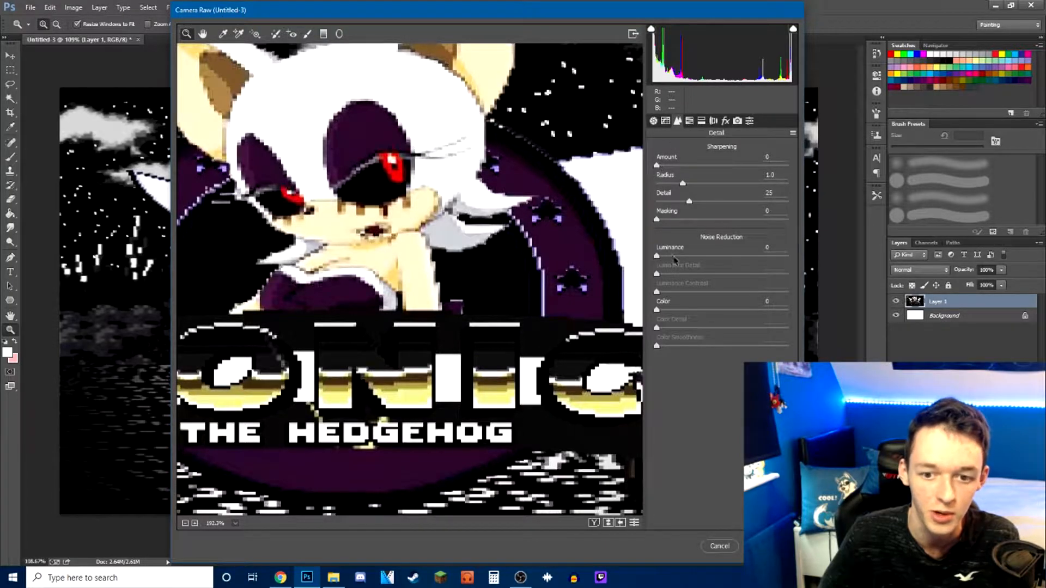
mouse_move(657, 256)
left_mouse_down()
mouse_move(769, 262)
mouse_move(653, 272)
left_mouse_up()
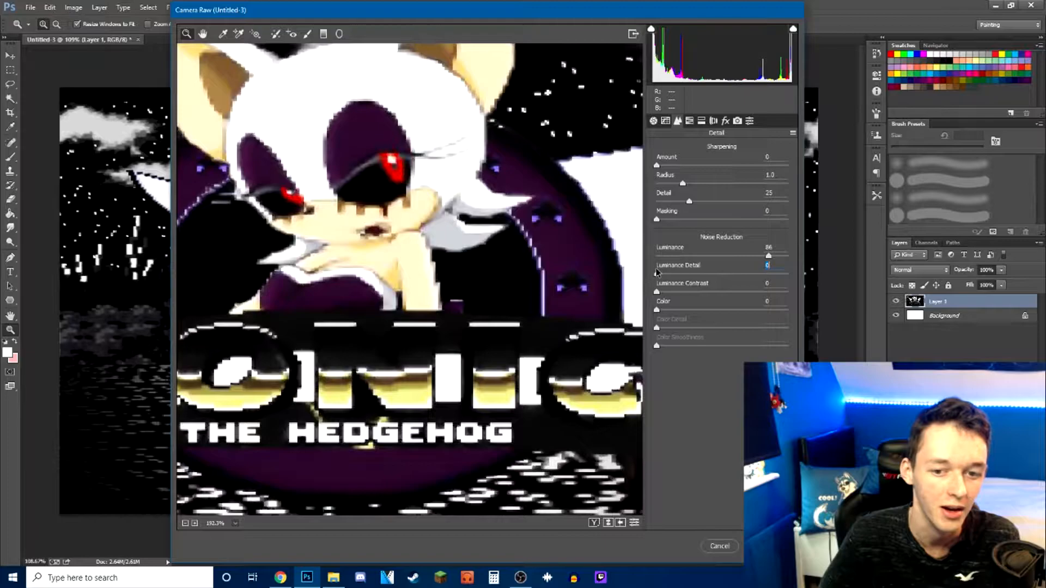
scroll(348, 251, "up", 6)
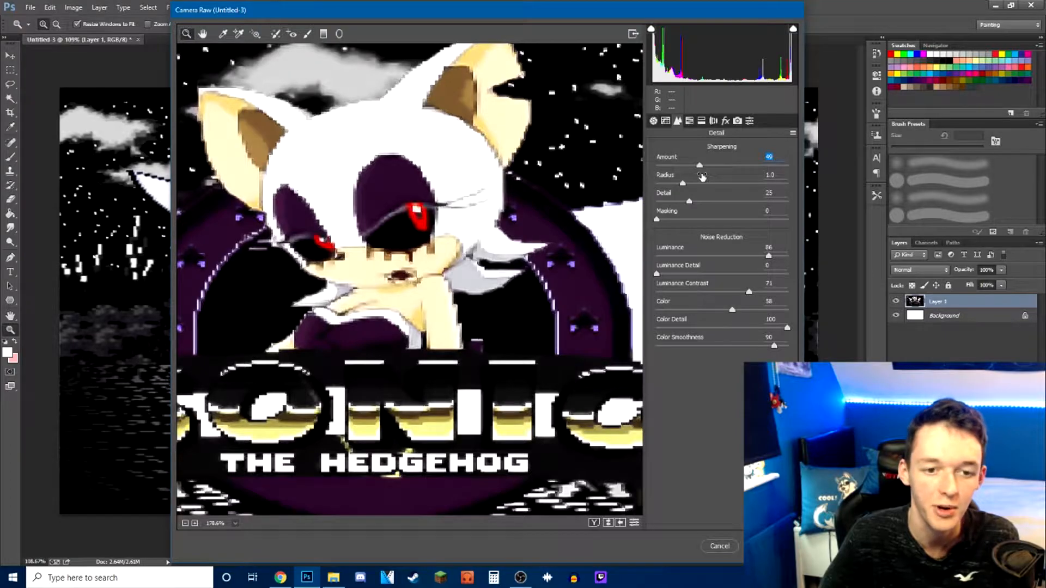
scroll(440, 300, "down", 6)
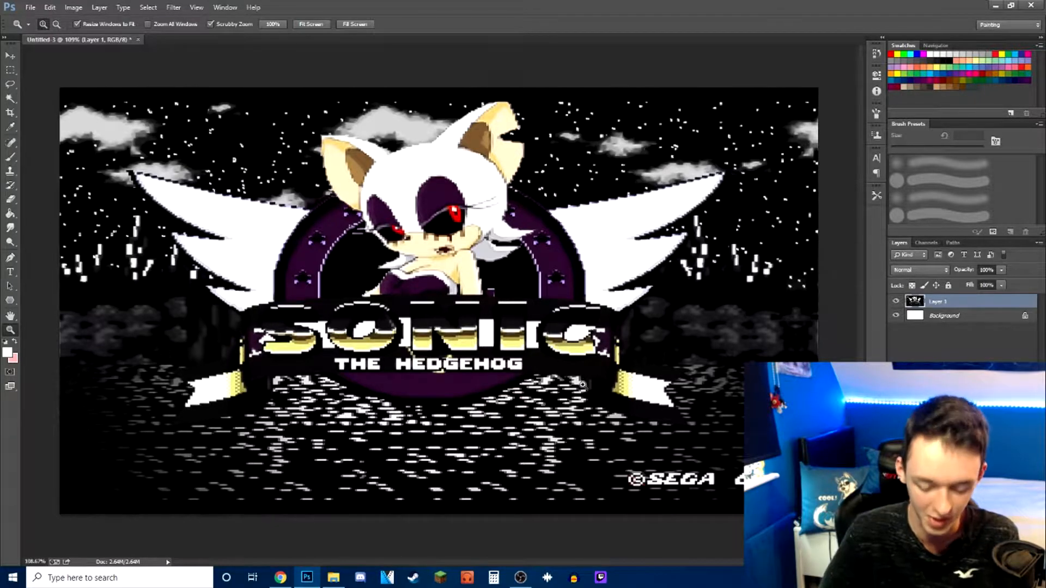
key("ctrl+t")
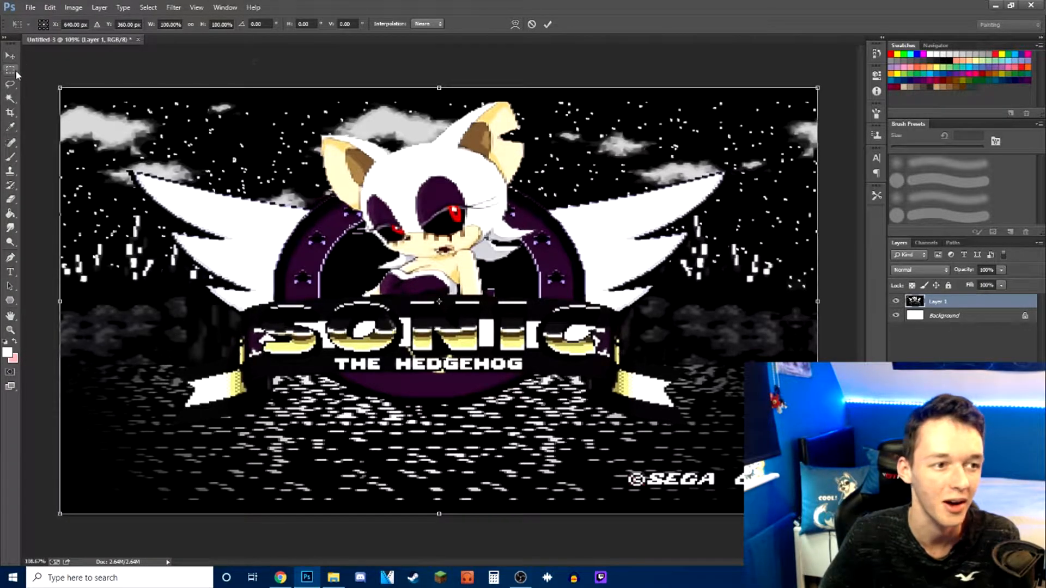
left_click(548, 24)
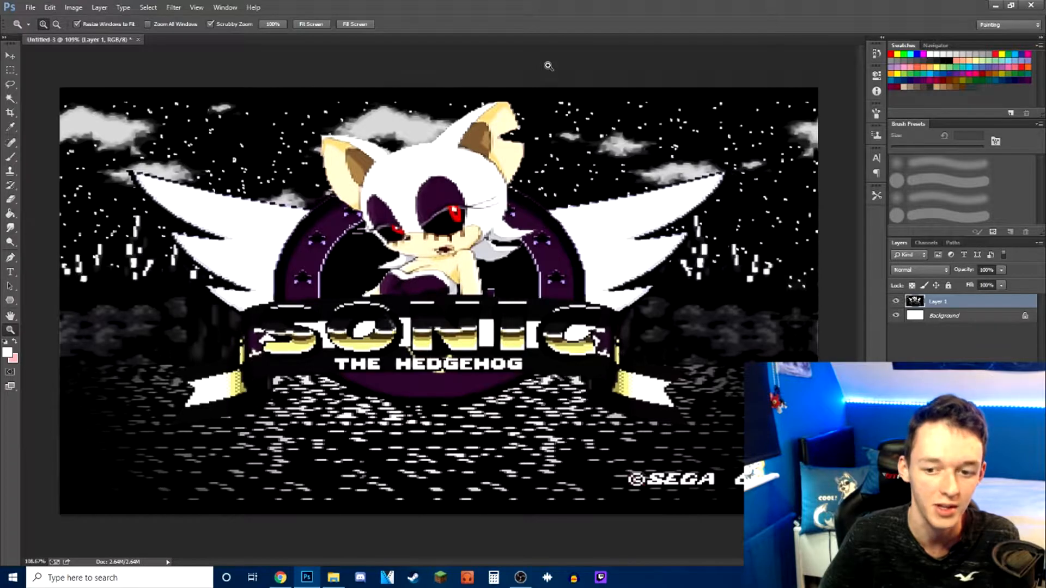
Bring the Picture 34 webcam photo into the document as a layer above the title-screen image
left_click(30, 7)
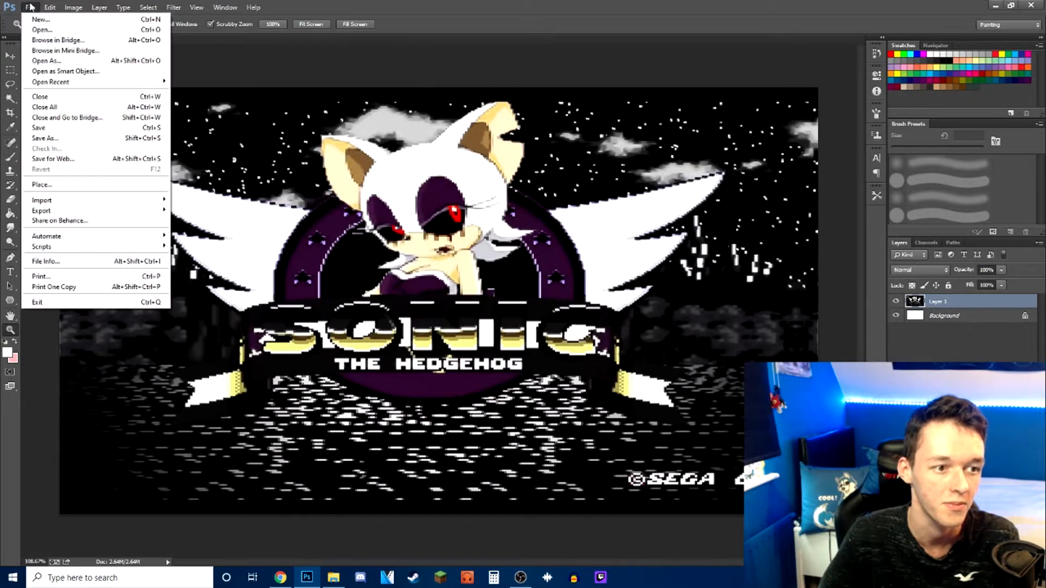
left_click(41, 29)
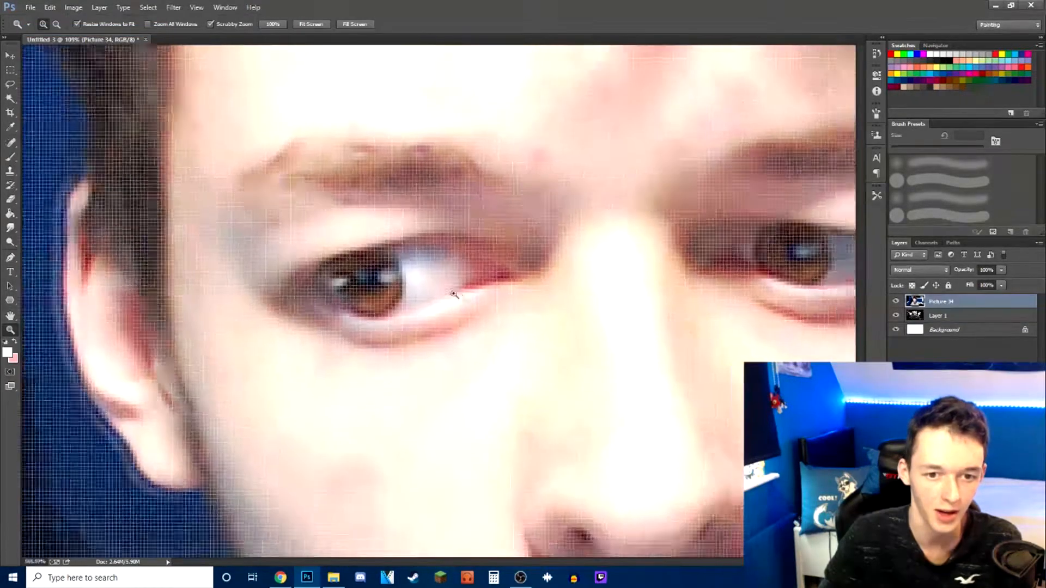
left_click_drag(454, 295, 526, 405)
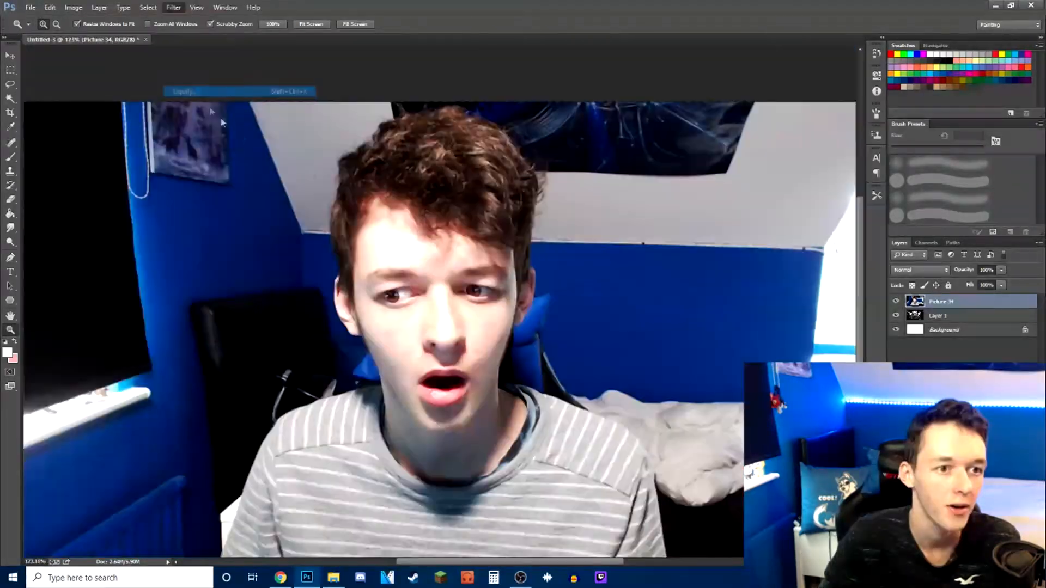
Try distorting the face around the mouth with Liquify's Bloat tool at a much larger brush size
key("shift+ctrl+x")
left_click(16, 73)
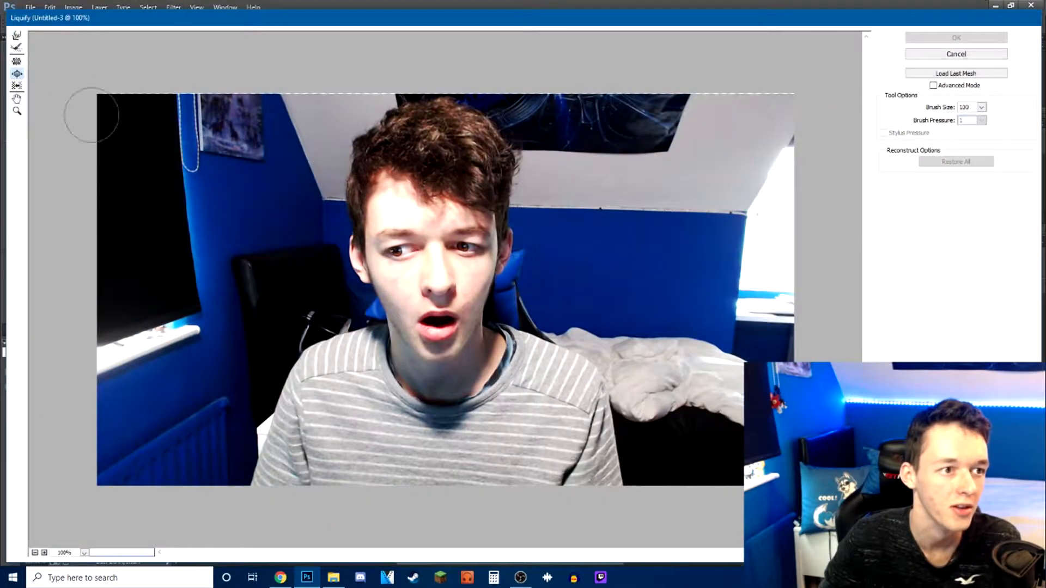
key("bracketright")
key("bracketright")
key("bracketright")
key("bracketright")
key("bracketright")
key("bracketright")
key("bracketright")
key("bracketright")
mouse_move(427, 326)
left_mouse_down()
mouse_move(444, 253)
mouse_move(447, 406)
left_mouse_up()
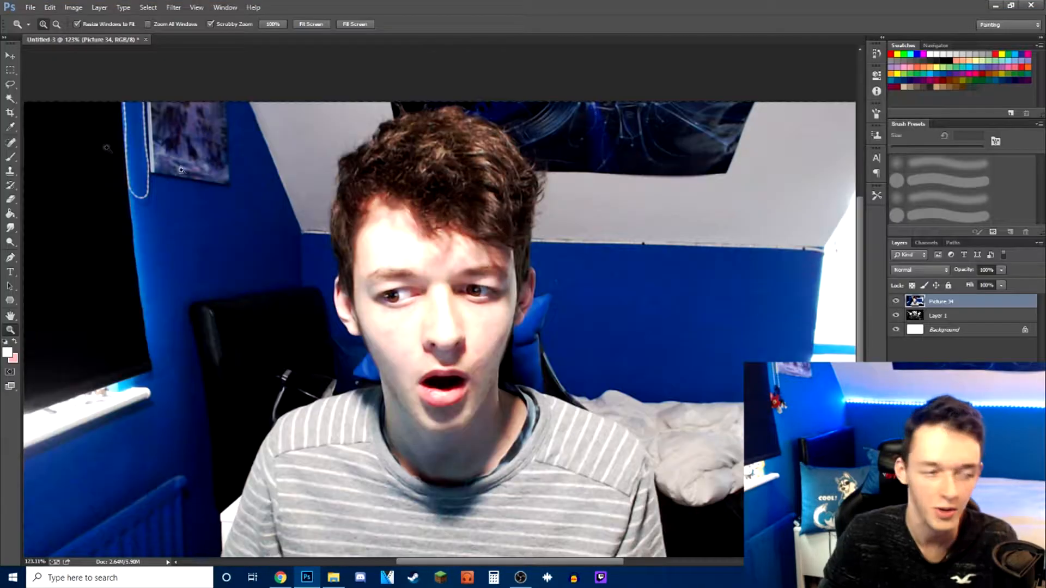
Select the person's head and torso in the Picture 34 photo with a freehand Lasso outline
left_click(11, 85)
scroll(429, 360, "down", 2)
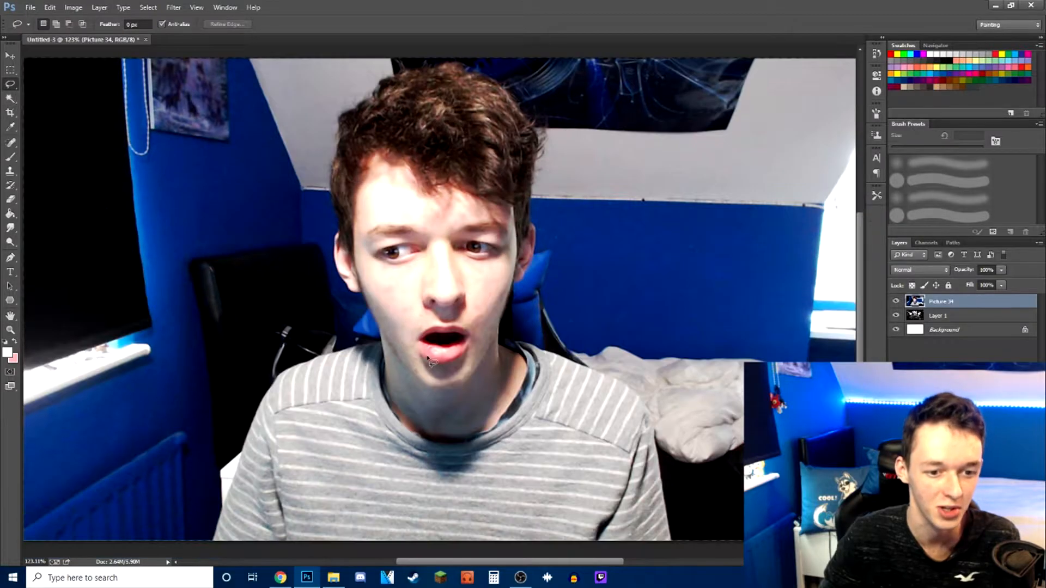
right_click(11, 88)
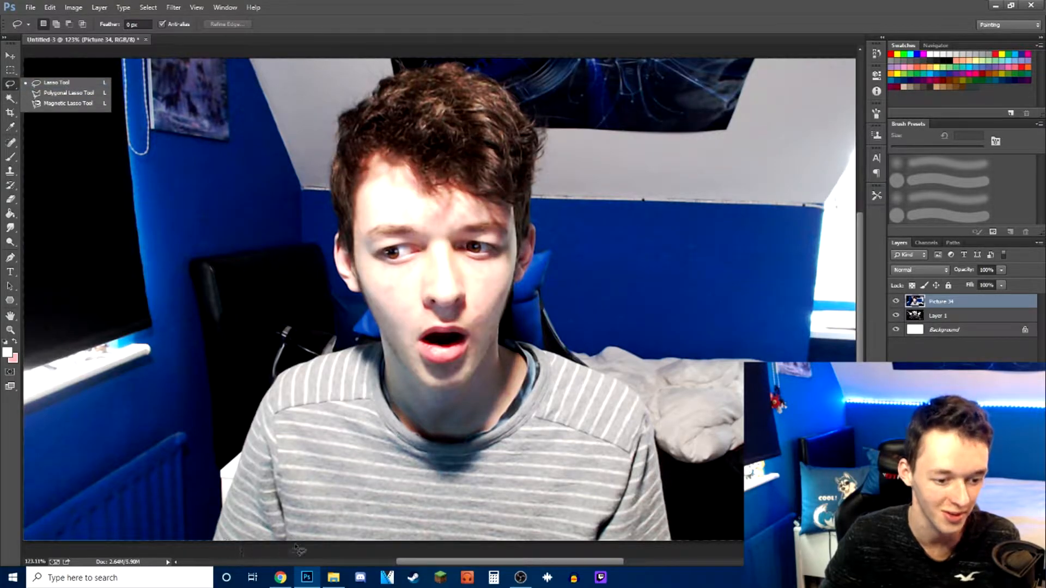
left_click(429, 547)
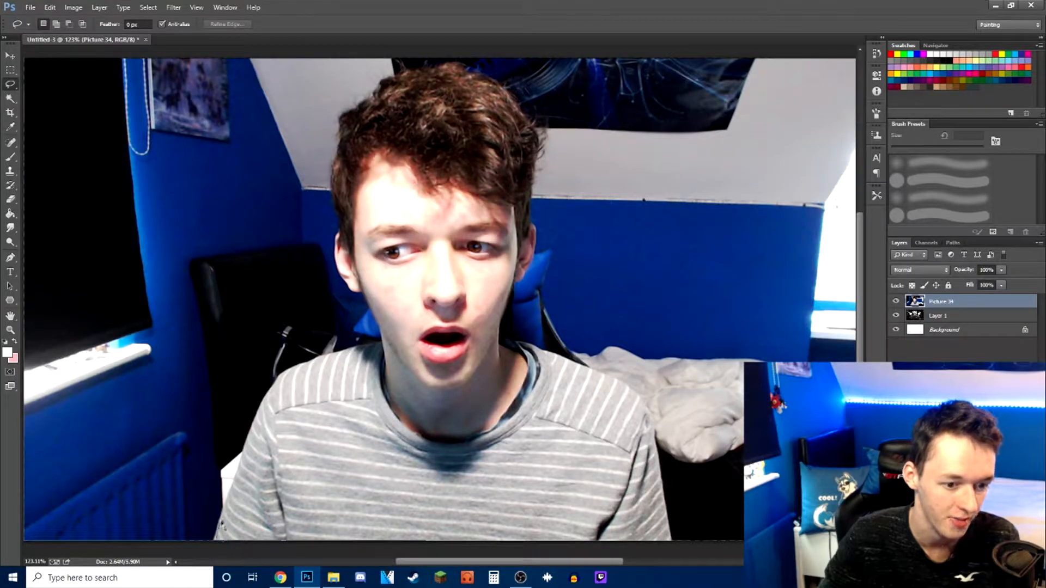
left_click_drag(366, 299, 333, 237)
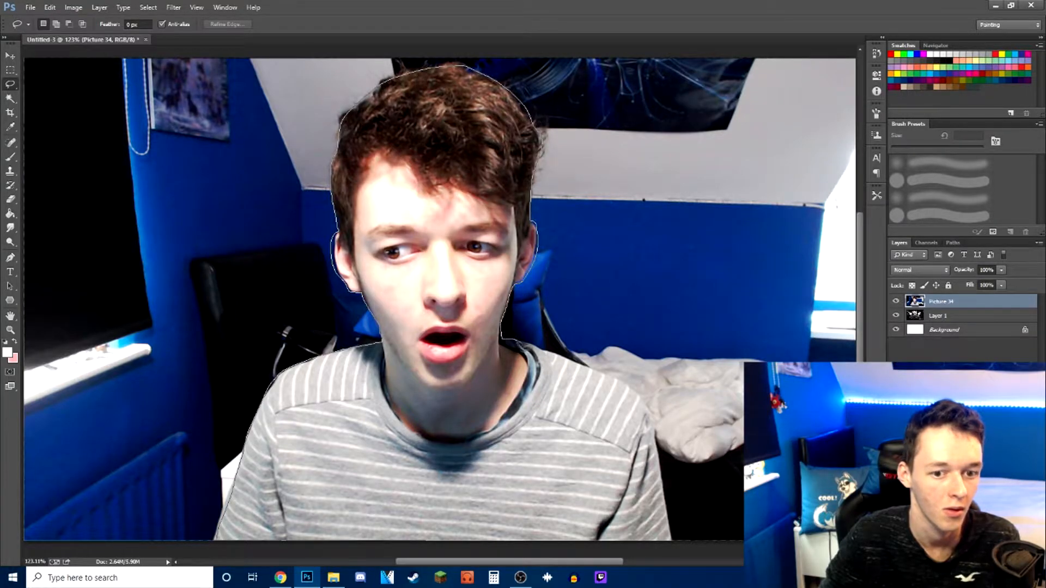
mouse_move(621, 384)
left_mouse_down()
mouse_move(672, 493)
mouse_move(643, 561)
mouse_move(322, 569)
left_mouse_up()
key("m")
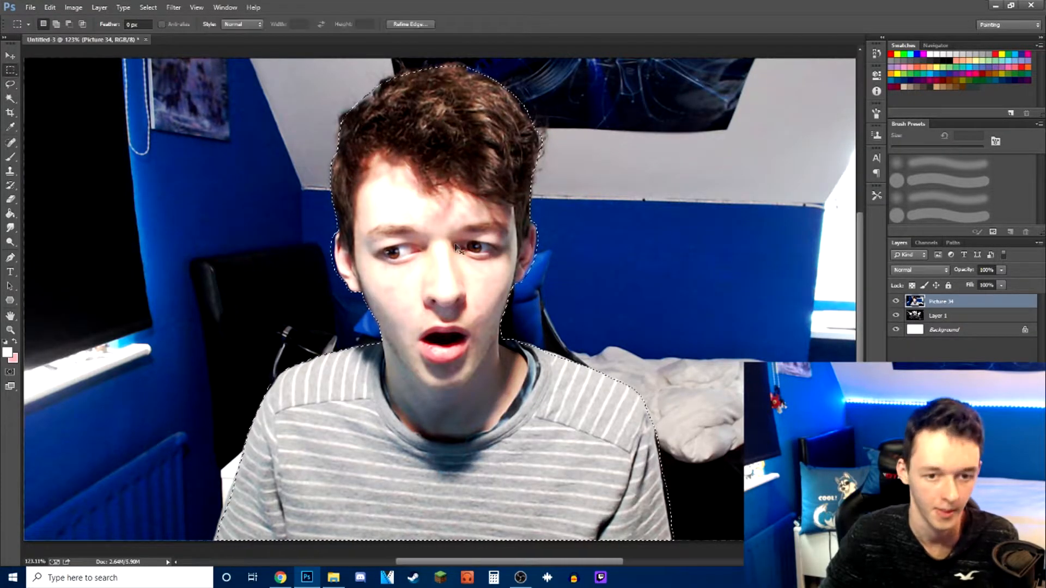
Isolate the selected person on a new layer, deleting the Picture 34 layer and hiding the title-screen and Background layers
key("ctrl+j")
left_click(949, 316)
key("Delete")
left_click(896, 316)
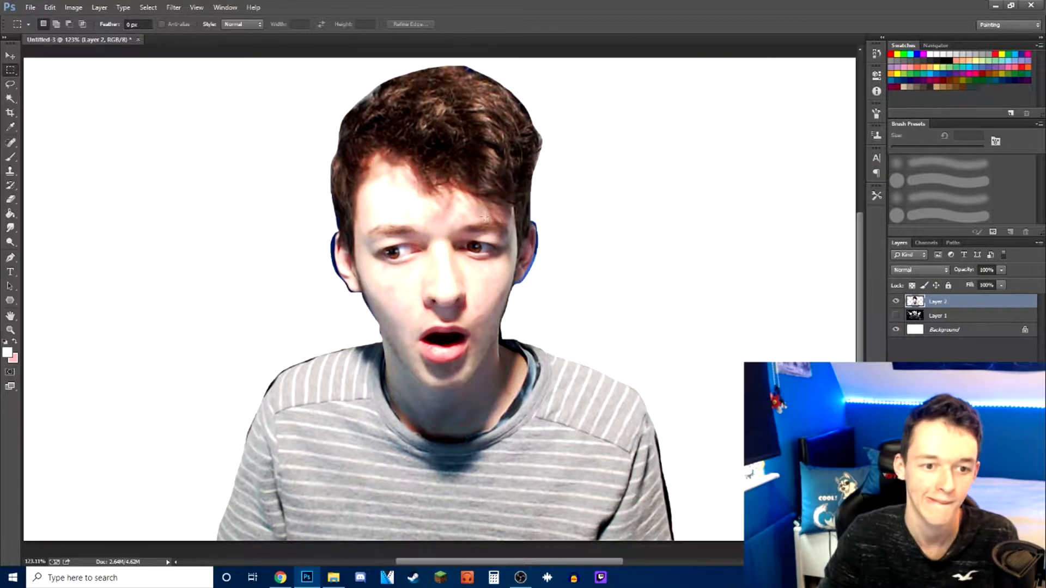
left_click(896, 330)
Erase the leftover background along the jaw, shoulder and sleeve on the cutout's left side with a 9 px eraser
key("e")
left_click(9, 330)
left_click_drag(259, 336, 349, 337)
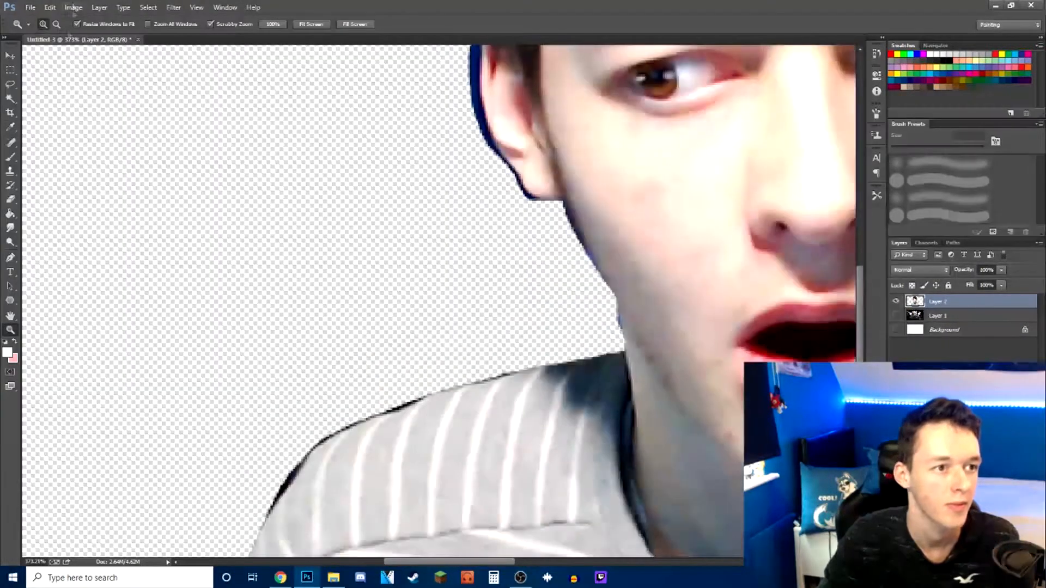
key("e")
key("bracketleft")
key("bracketleft")
key("bracketleft")
key("bracketleft")
key("bracketleft")
key("bracketleft")
key("bracketleft")
key("bracketleft")
key("bracketleft")
key("bracketleft")
mouse_move(557, 209)
left_mouse_down()
mouse_move(606, 305)
mouse_move(610, 343)
left_mouse_up()
scroll(532, 296, "down", 2)
mouse_move(532, 296)
left_mouse_down()
mouse_move(326, 365)
mouse_move(339, 356)
mouse_move(299, 389)
mouse_move(265, 451)
mouse_move(338, 366)
mouse_move(571, 296)
left_mouse_up()
scroll(227, 347, "down", 5)
left_click_drag(245, 169, 209, 269)
Erase the dark fringe along the outer edge of the sleeve on the cutout's right side
scroll(135, 292, "down", 4)
scroll(135, 293, "right", 10)
scroll(381, 122, "up", 3)
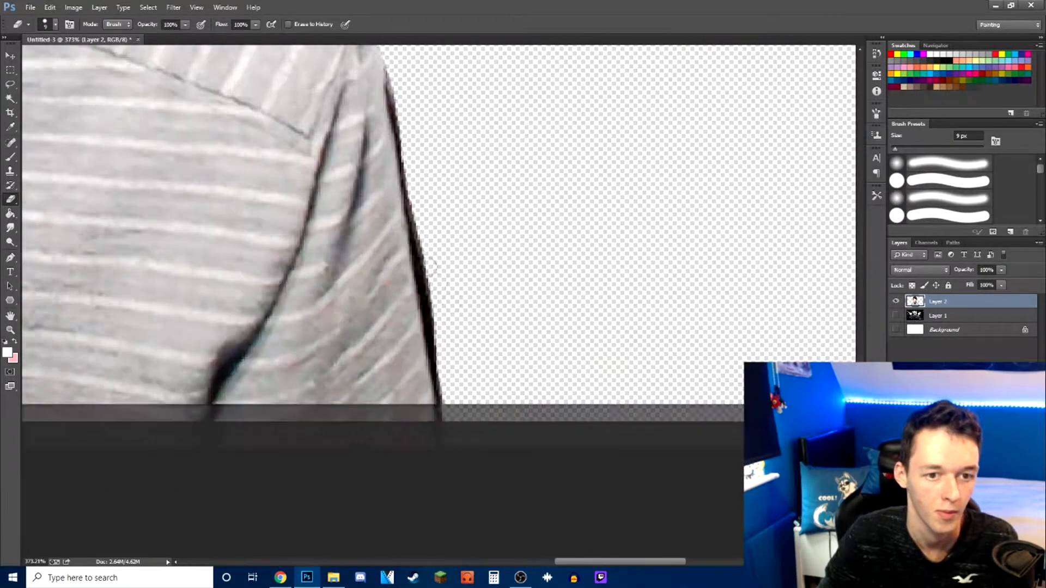
left_click_drag(380, 121, 405, 262)
left_click(445, 500, "shift")
Erase the background remnants around the neck and the blue fringe of the ear on the cutout's right side
scroll(448, 423, "left", 4)
scroll(447, 423, "up", 5)
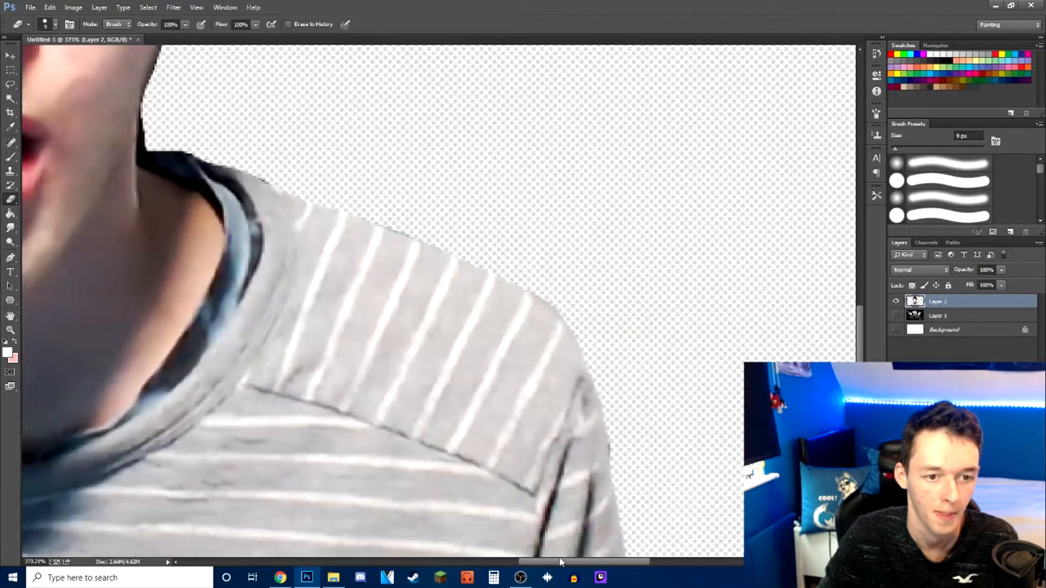
mouse_move(302, 119)
left_mouse_down()
mouse_move(283, 135)
mouse_move(262, 187)
mouse_move(237, 287)
left_mouse_up()
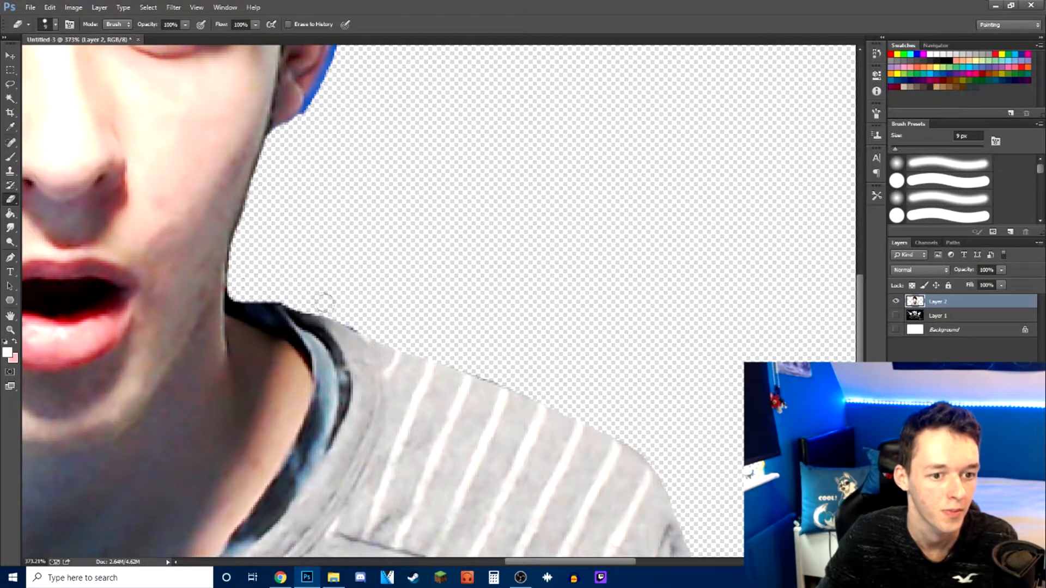
scroll(448, 345, "up", 5)
mouse_move(334, 263)
left_mouse_down()
mouse_move(349, 318)
mouse_move(343, 370)
mouse_move(292, 455)
left_mouse_up()
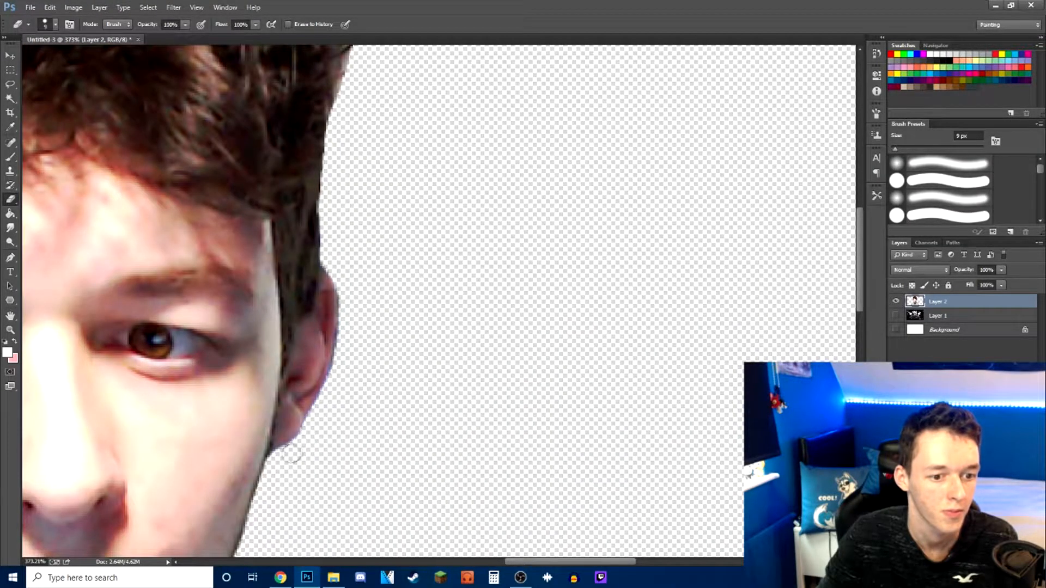
scroll(355, 332, "up", 8)
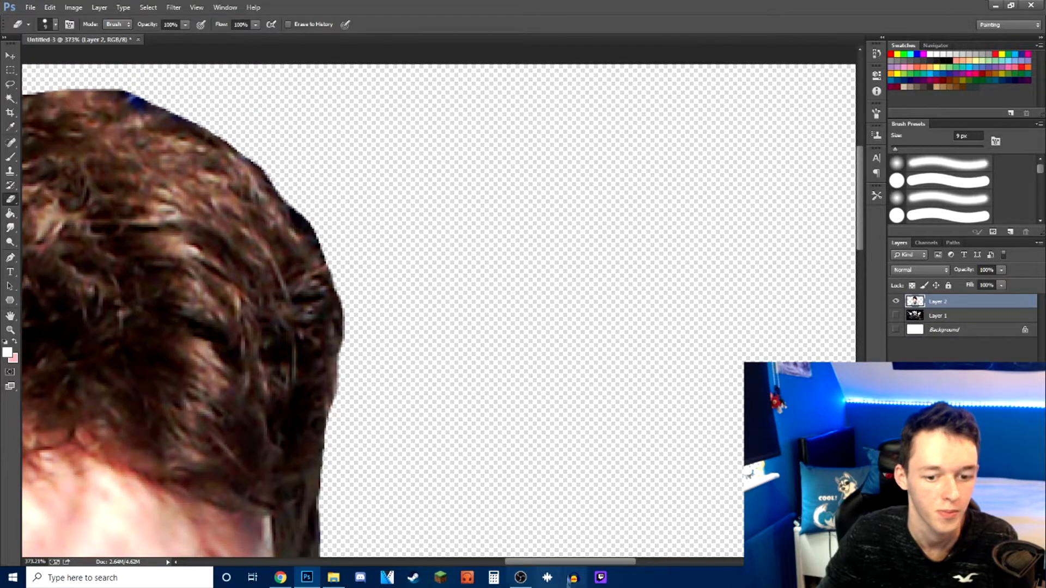
Erase the blue fringe around the ear on the cutout's left side
scroll(289, 191, "left", 5)
scroll(288, 191, "up", 2)
scroll(240, 188, "left", 5)
scroll(239, 188, "down", 8)
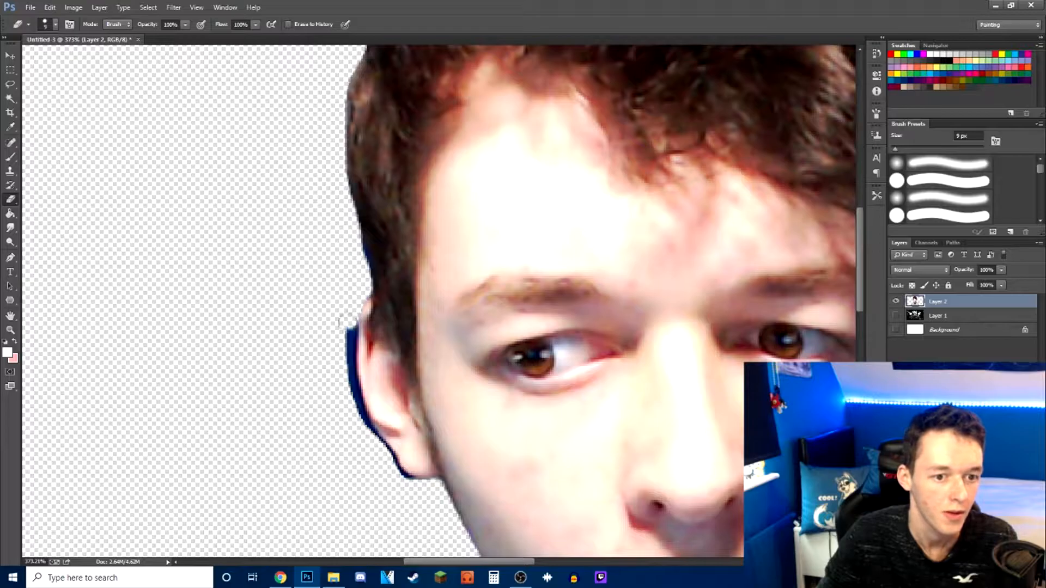
mouse_move(338, 320)
left_mouse_down()
mouse_move(344, 381)
mouse_move(358, 420)
mouse_move(393, 477)
mouse_move(425, 490)
left_mouse_up()
scroll(444, 327, "down", 6)
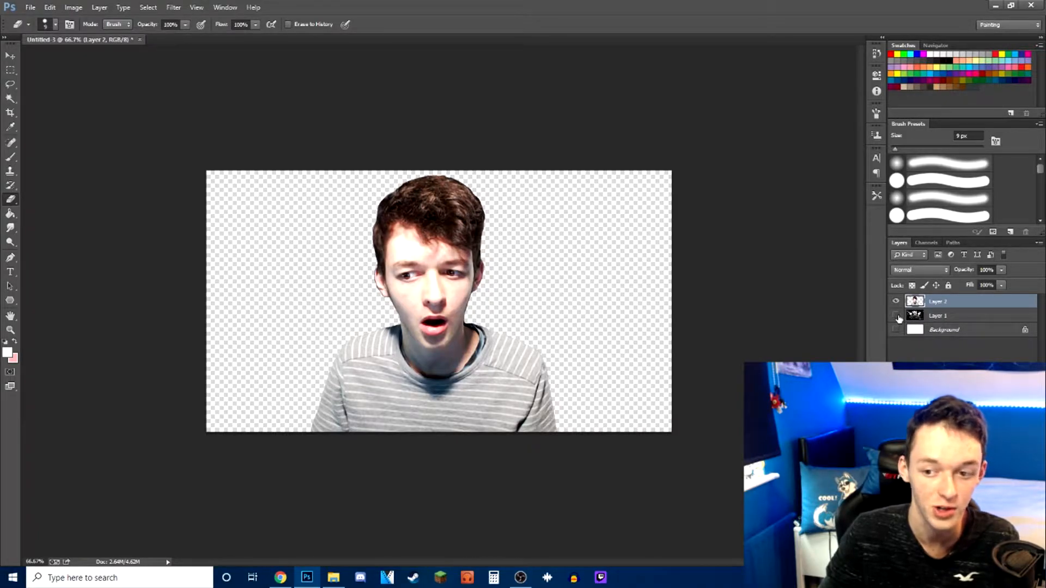
Toggle the title-screen layer's visibility to compare the cutout with and without it
left_click(896, 316)
left_click(895, 316)
left_click(896, 316)
left_click(896, 316)
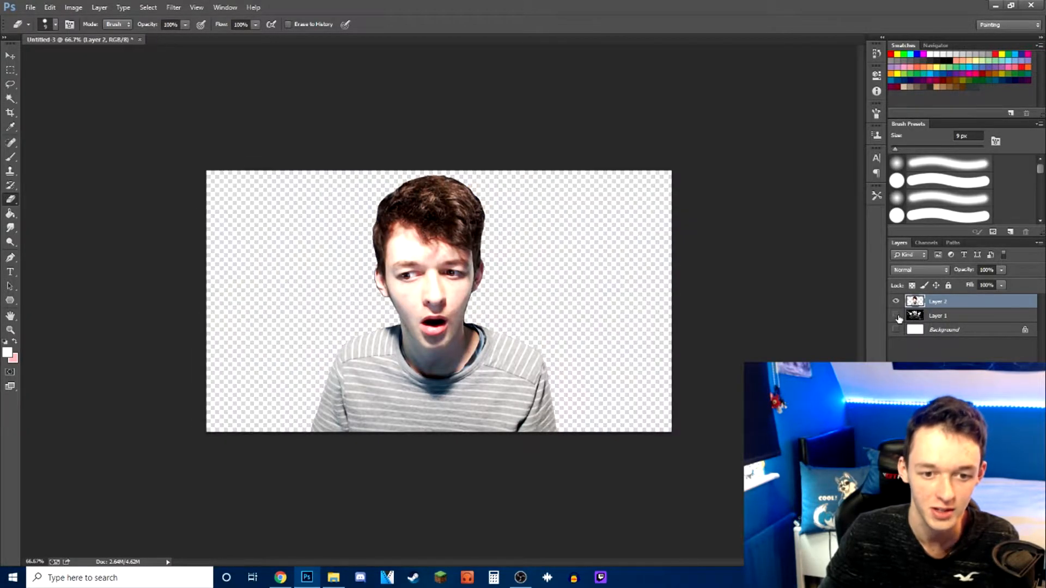
Examine the cutout's face and neck up close for blemishes with the Spot Healing Brush active
left_click(11, 330)
left_click_drag(455, 340, 515, 397)
left_click(11, 142)
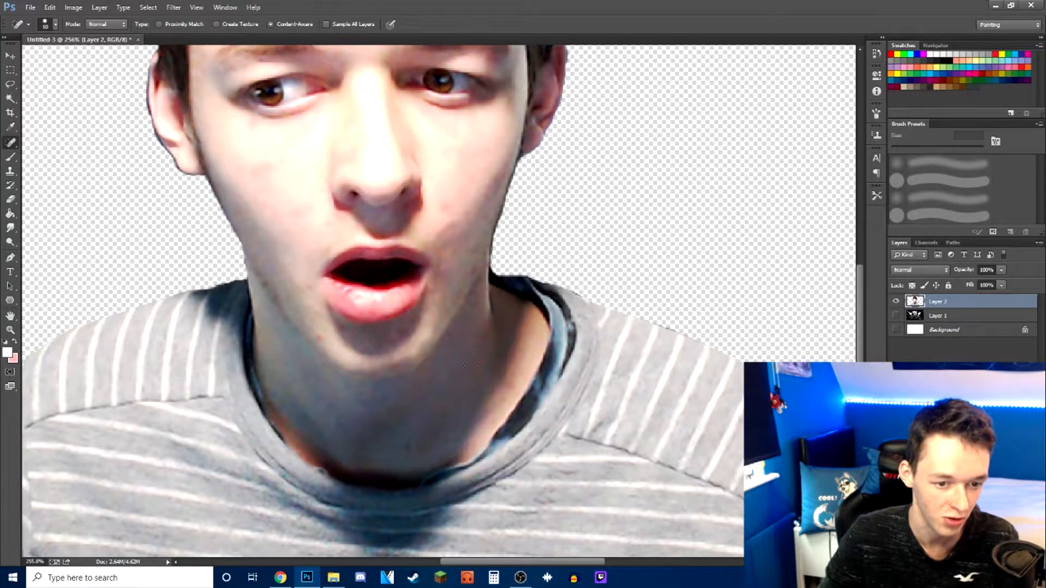
scroll(470, 366, "up", 3)
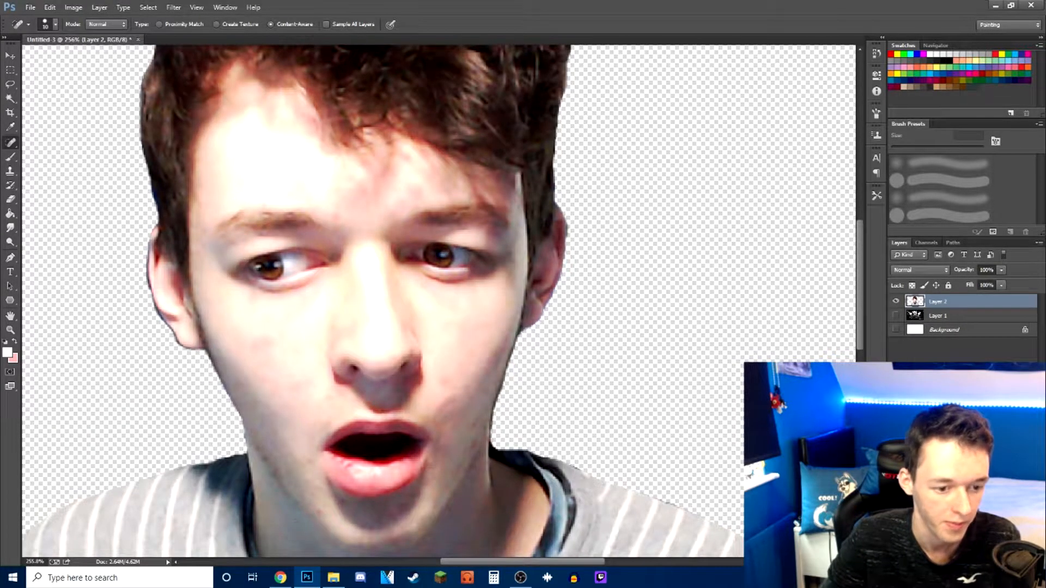
scroll(484, 331, "down", 1)
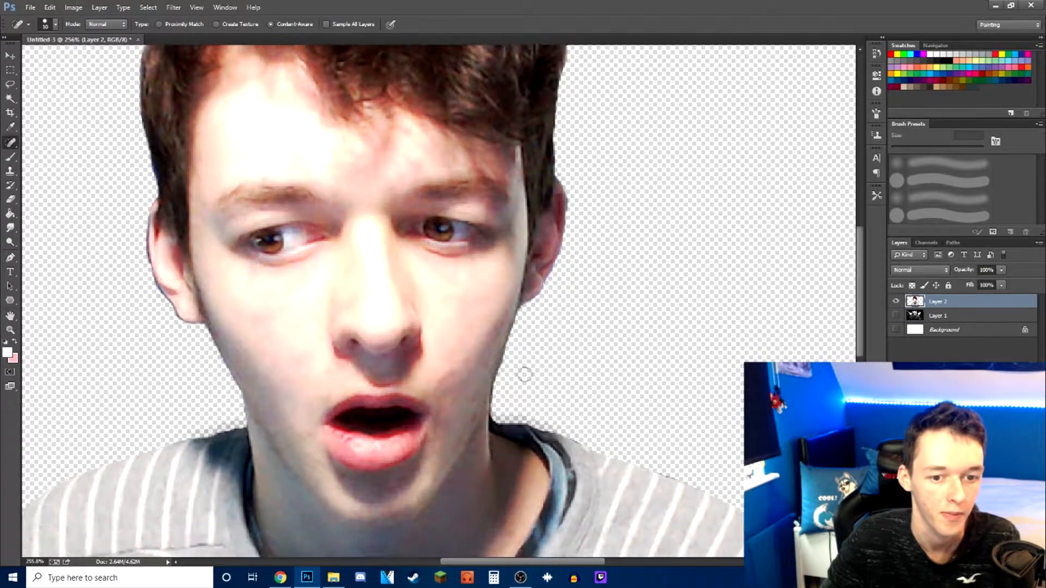
scroll(484, 330, "down", 2)
scroll(484, 331, "down", 2)
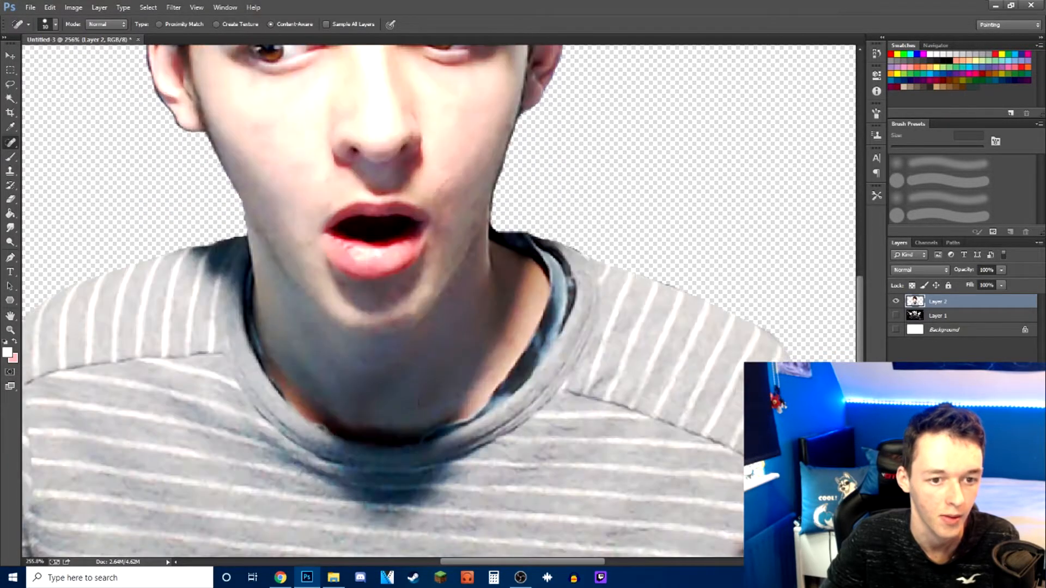
key("ctrl+1")
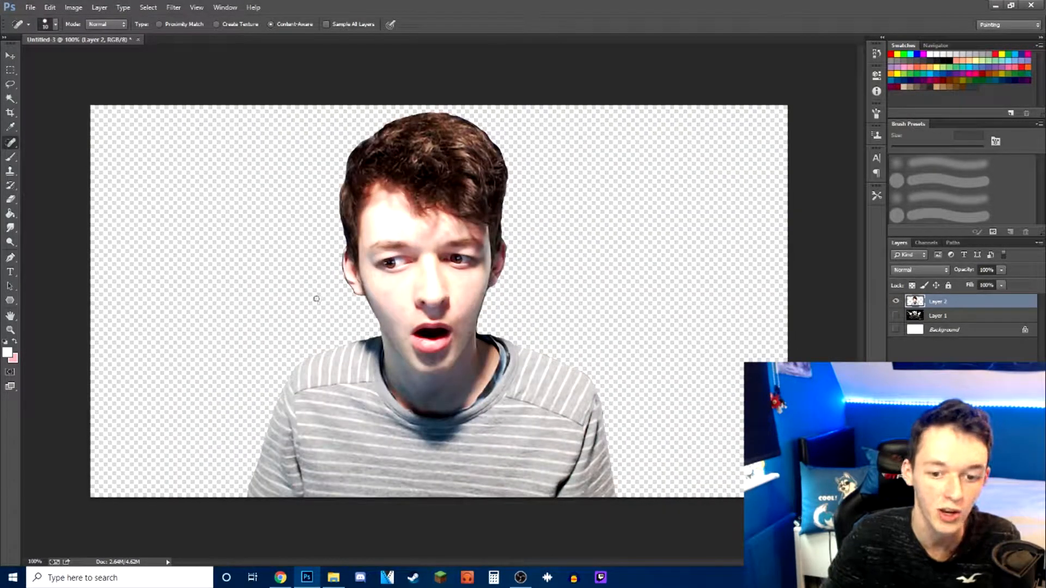
Smooth the cutout with Camera Raw luminance noise reduction 66 and reduced luminance detail, and raise its brightness
left_click(173, 7)
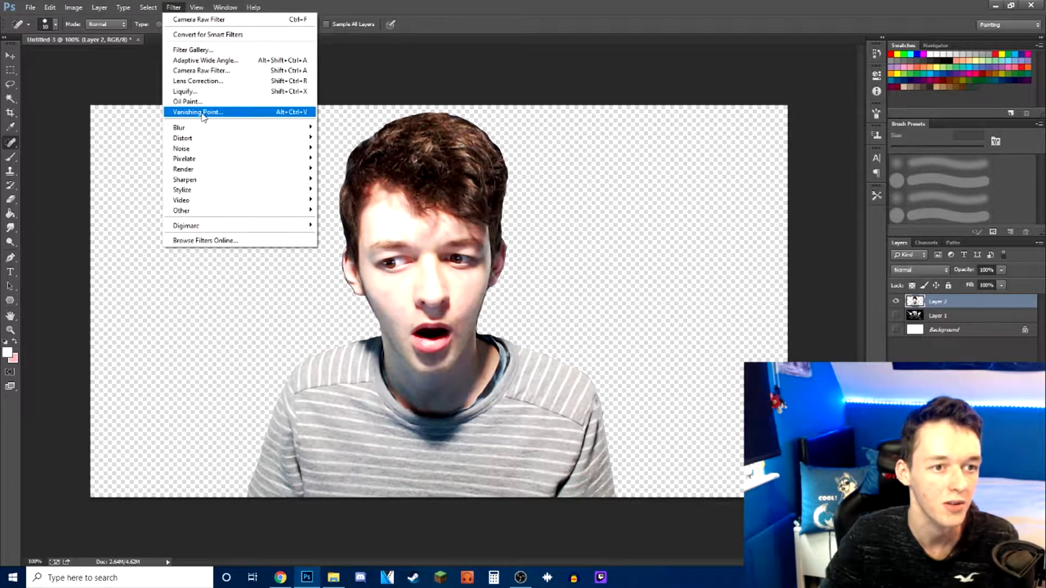
left_click(194, 69)
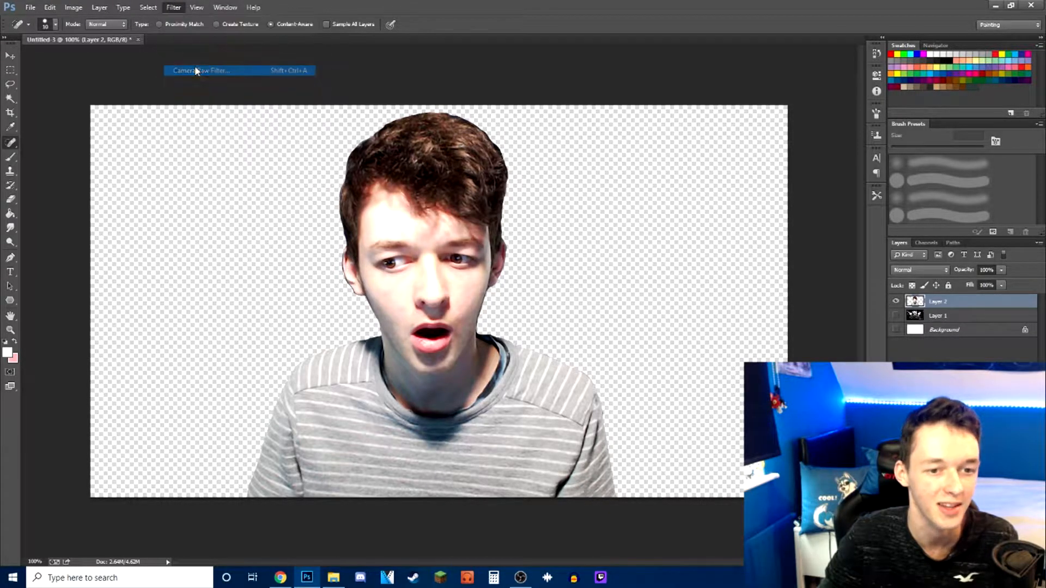
scroll(380, 282, "down", 4)
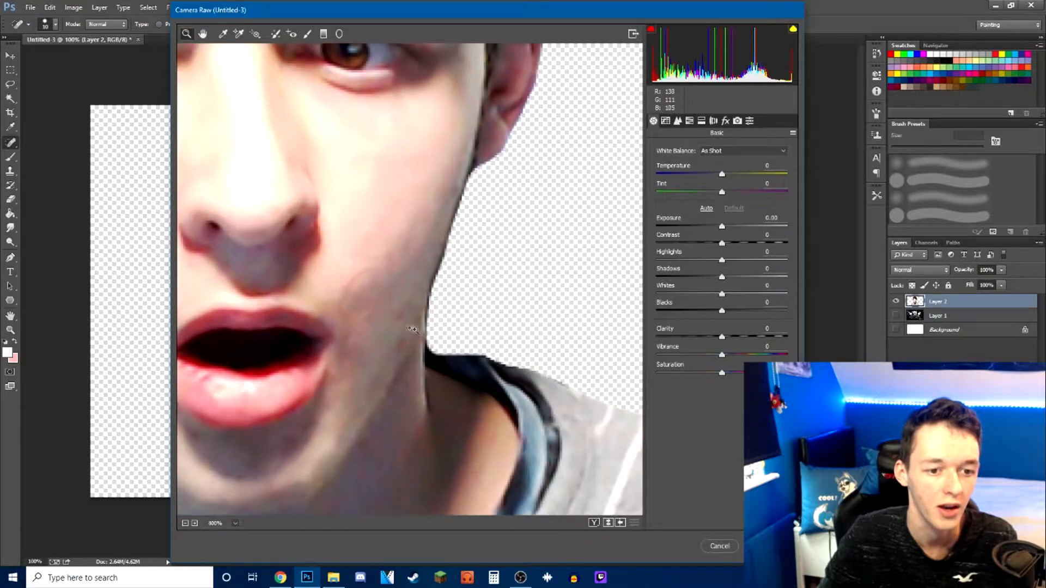
scroll(401, 314, "down", 2)
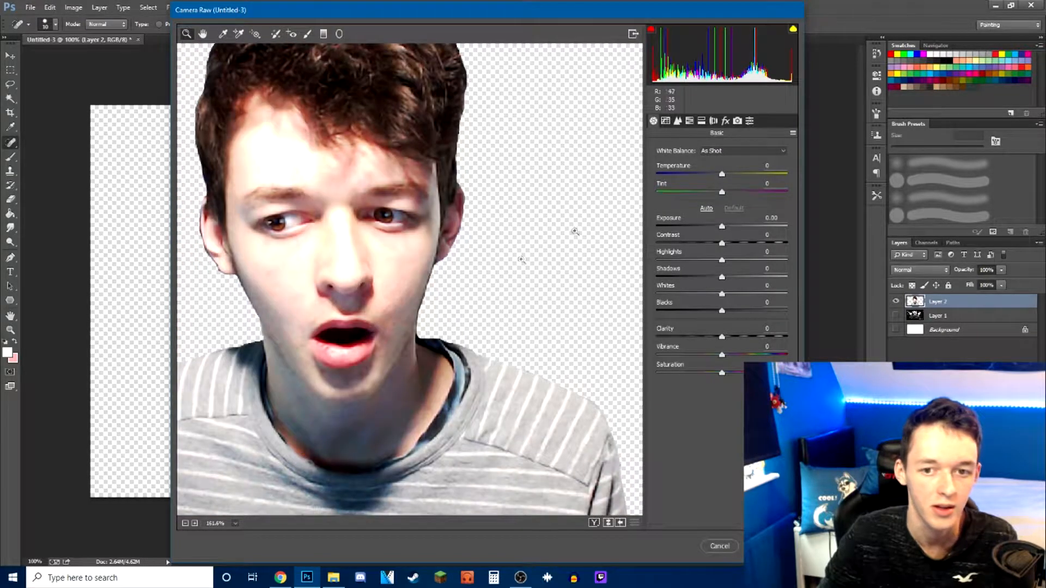
left_click(681, 120)
left_click_drag(657, 255, 744, 257)
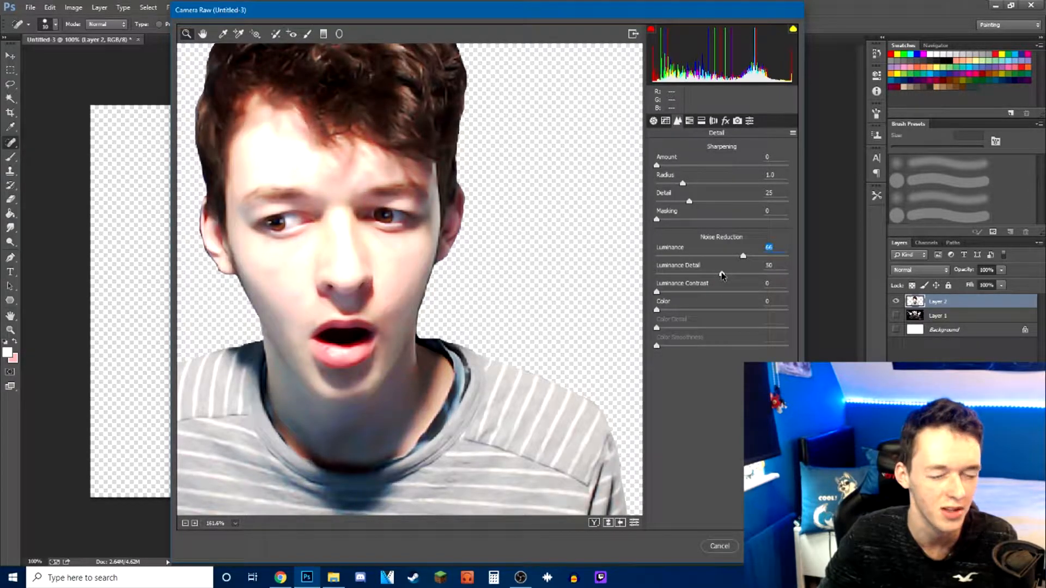
left_click_drag(721, 276, 685, 281)
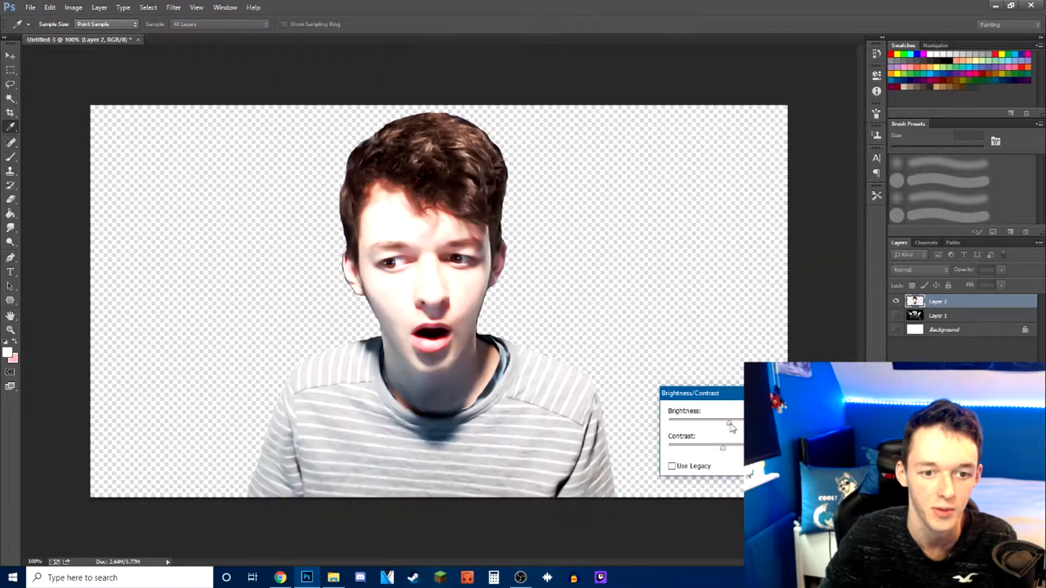
left_click_drag(730, 424, 733, 424)
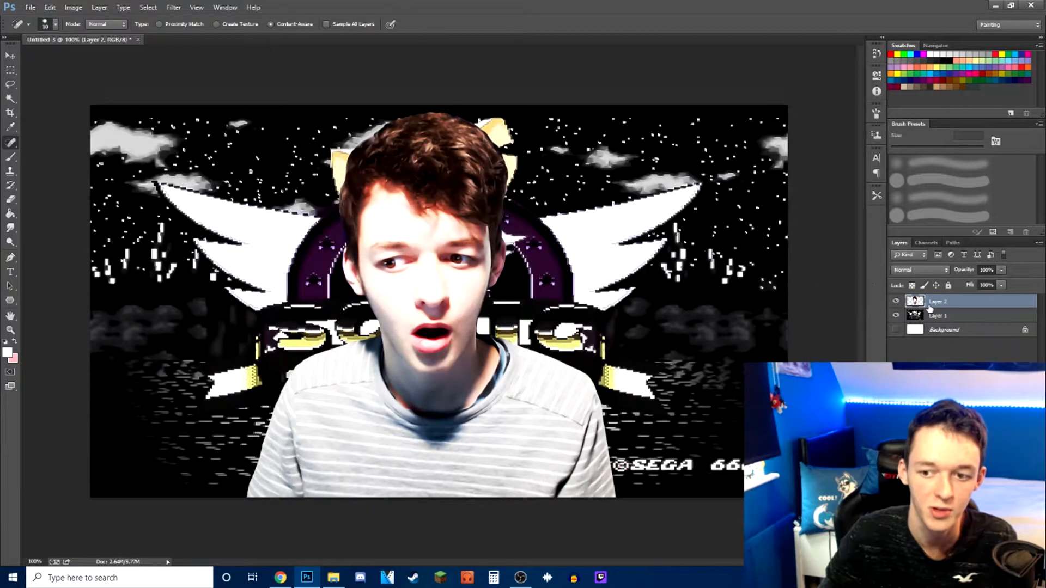
Enlarge the person cutout to about 154% and place it at the right side of the canvas
key("ctrl+t")
left_click_drag(367, 337, 603, 342)
left_click_drag(671, 308, 721, 406)
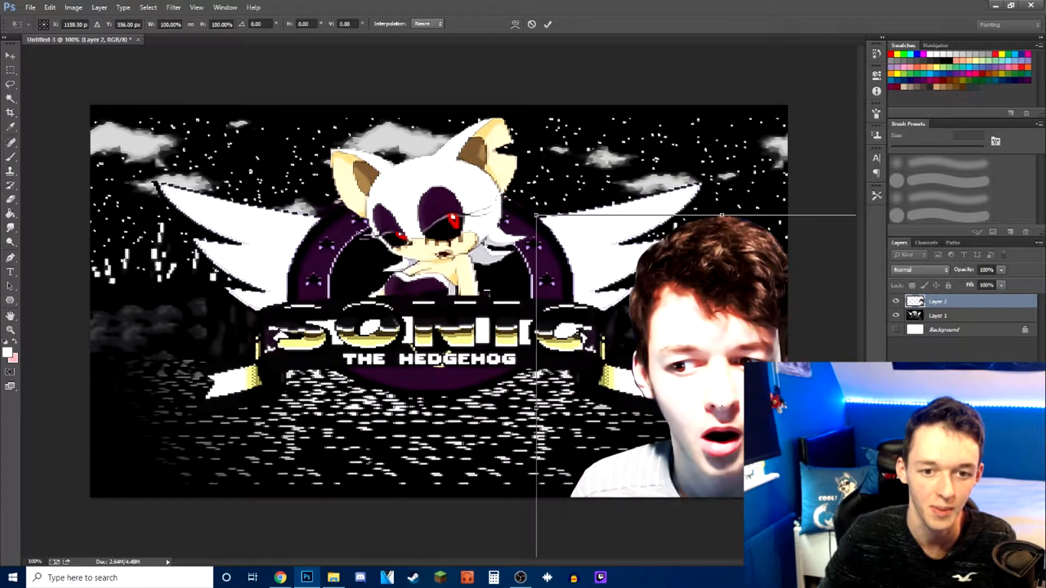
left_click_drag(533, 217, 294, 44)
left_click_drag(557, 244, 660, 275)
left_click(10, 70)
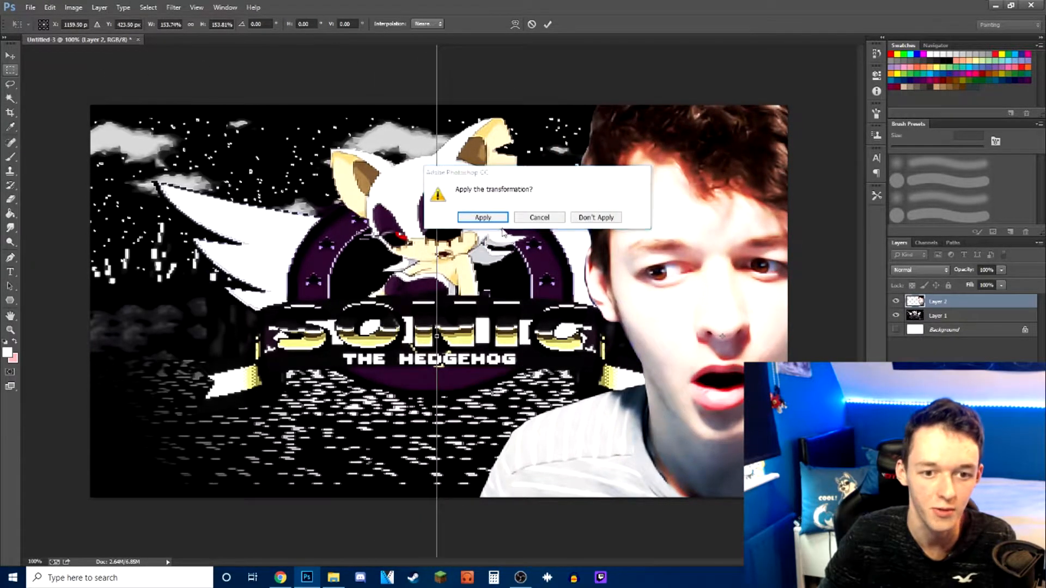
left_click(479, 216)
Try shifting the title-screen image down and to the left, enlarging it and tilting it counterclockwise
left_click(936, 316)
key("ctrl+t")
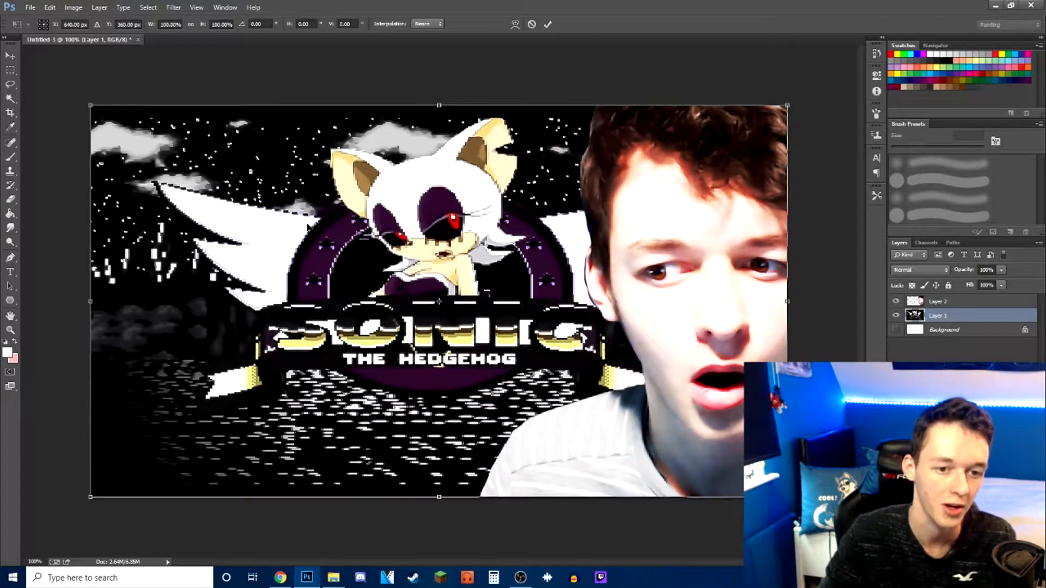
left_click_drag(512, 280, 403, 360)
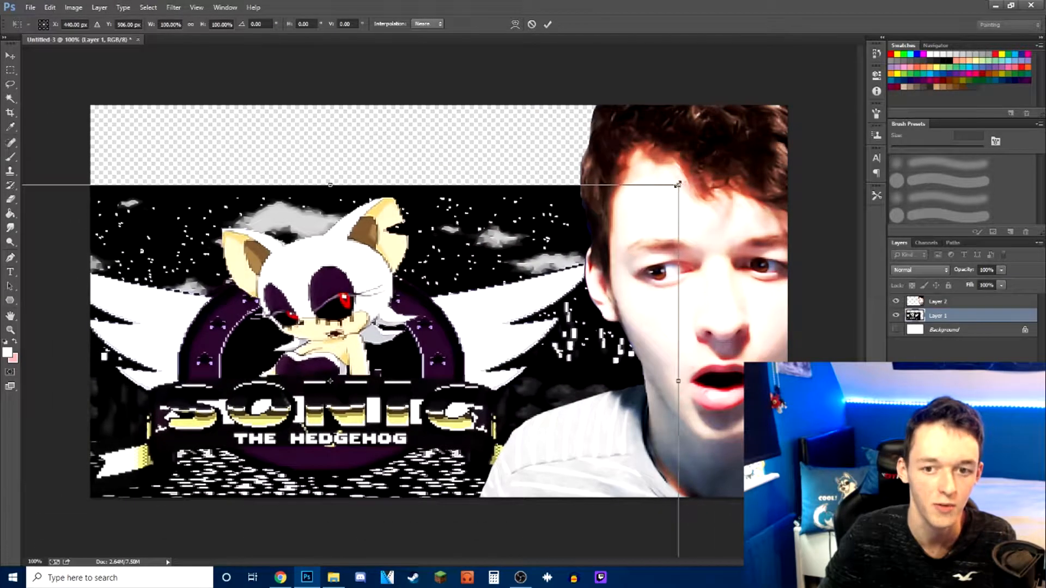
left_click_drag(689, 180, 769, 78)
left_click(548, 24)
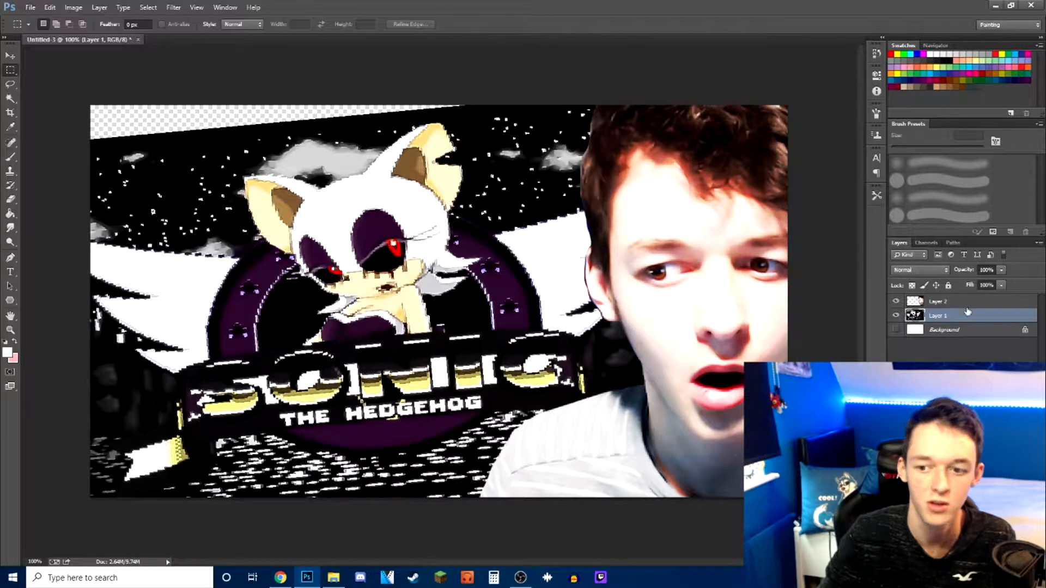
key("ctrl+z")
Convert the title-screen layer to a smart object, then enlarge it and tilt it slightly counterclockwise to fill the canvas behind the cutout
right_click(928, 315)
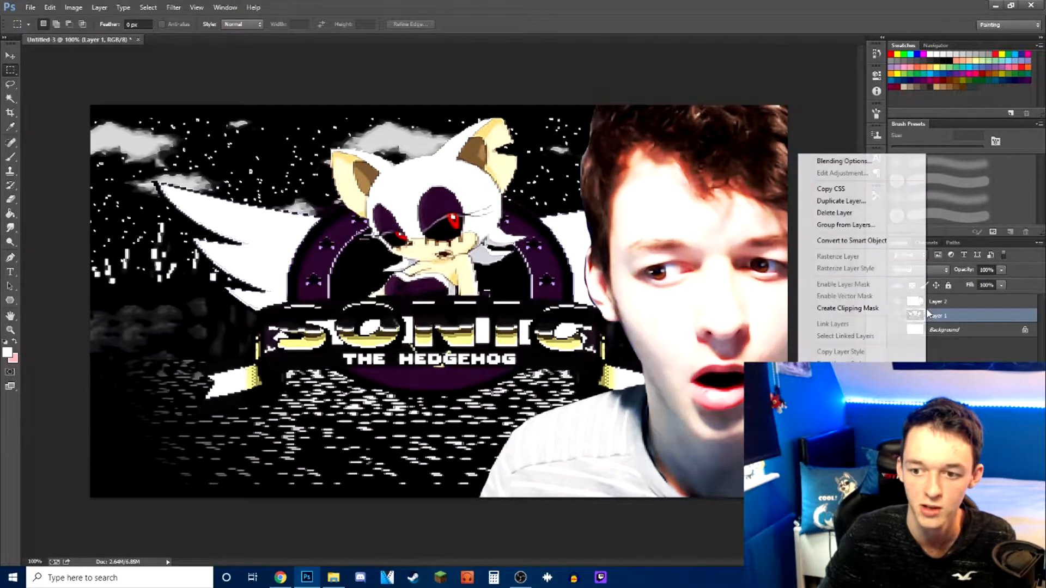
left_click(851, 241)
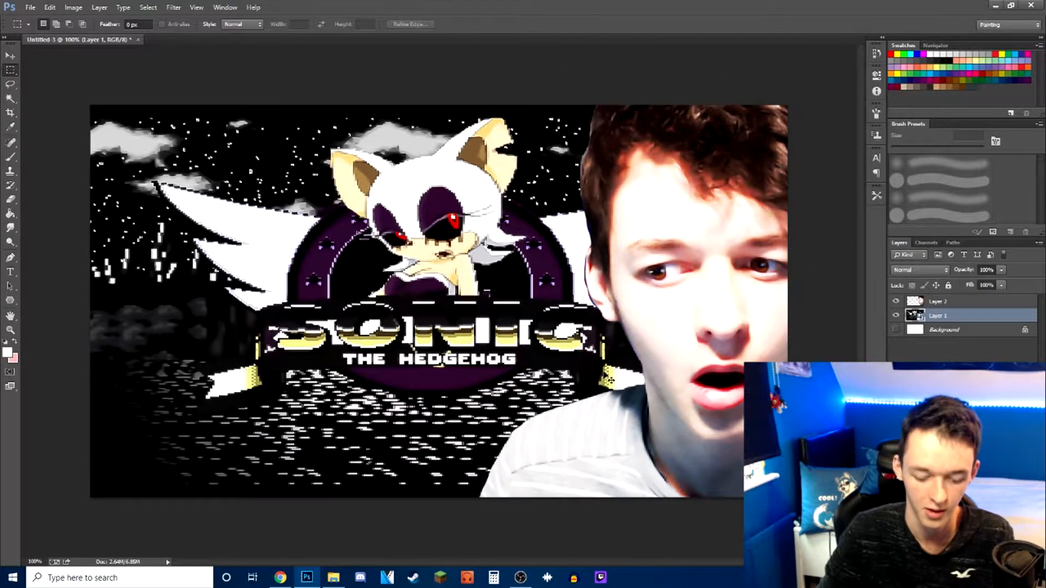
key("ctrl+t")
left_click_drag(783, 107, 624, 210)
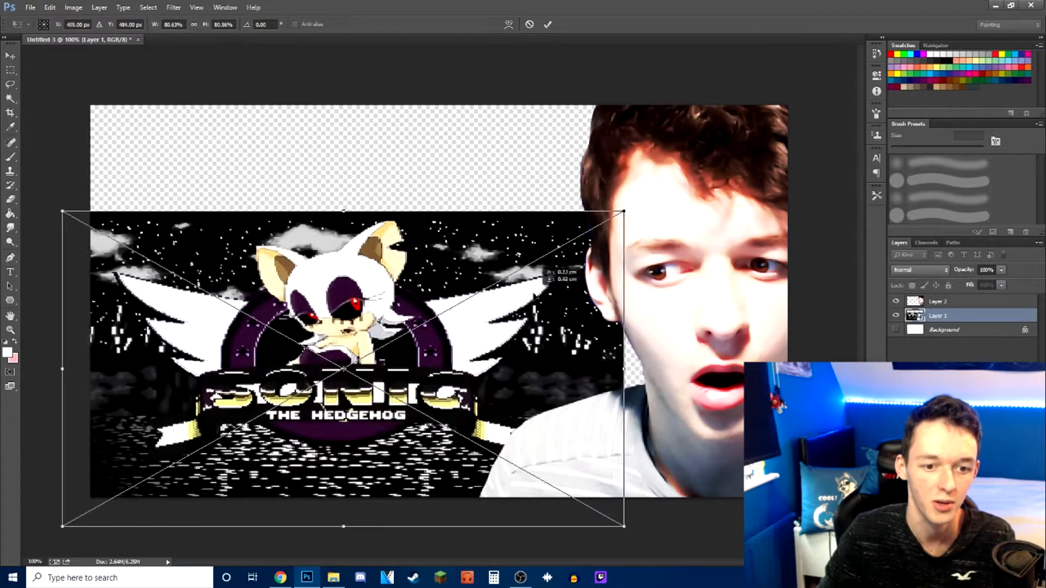
left_click_drag(678, 158, 878, 28)
left_click_drag(778, 127, 643, 216)
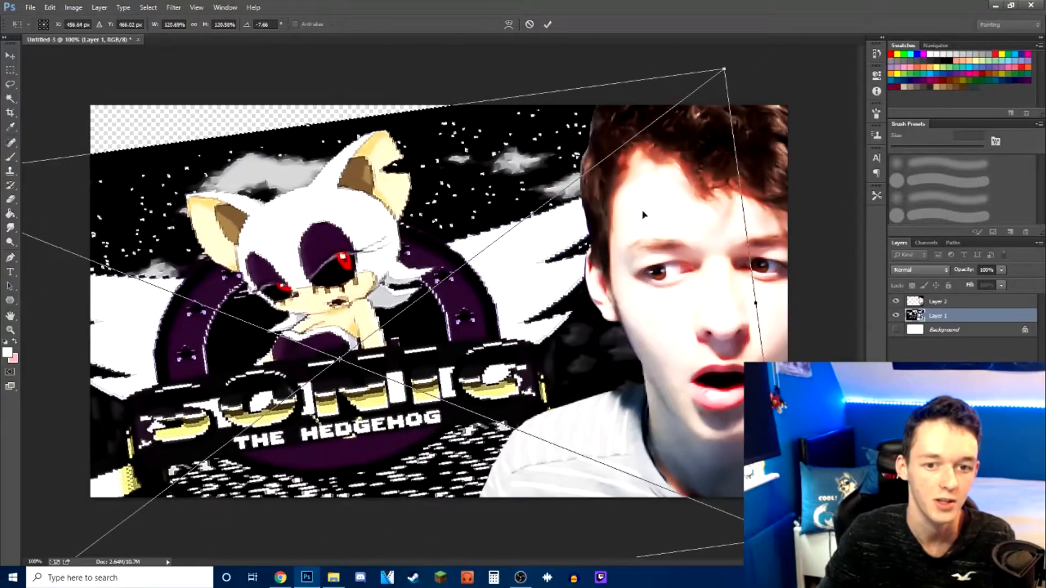
mouse_move(787, 39)
left_mouse_down()
mouse_move(815, 83)
mouse_move(795, 46)
left_mouse_up()
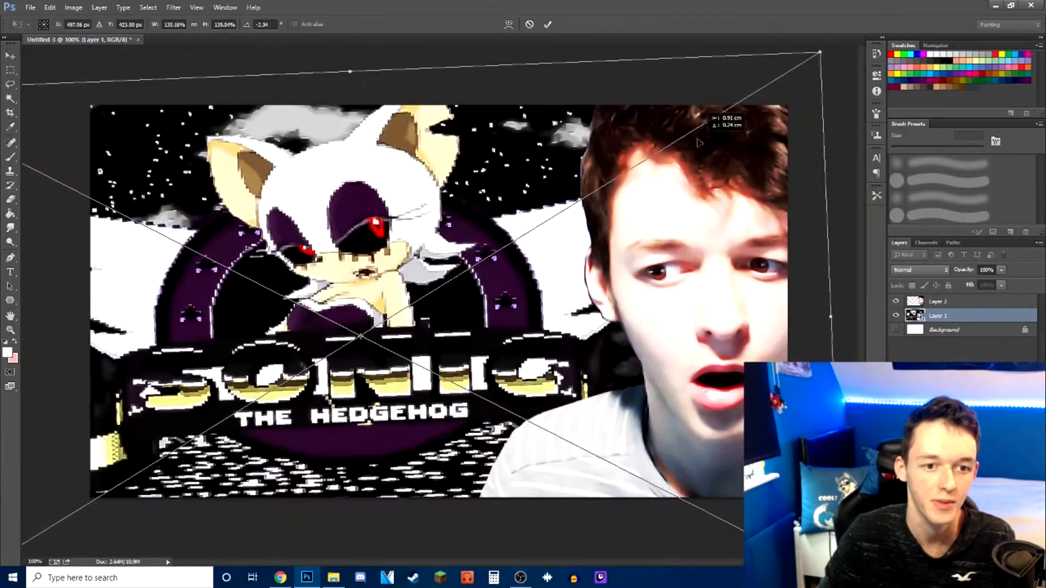
left_click_drag(699, 143, 696, 142)
left_click_drag(818, 52, 775, 66)
mouse_move(703, 129)
left_mouse_down()
mouse_move(692, 129)
mouse_move(710, 120)
left_mouse_up()
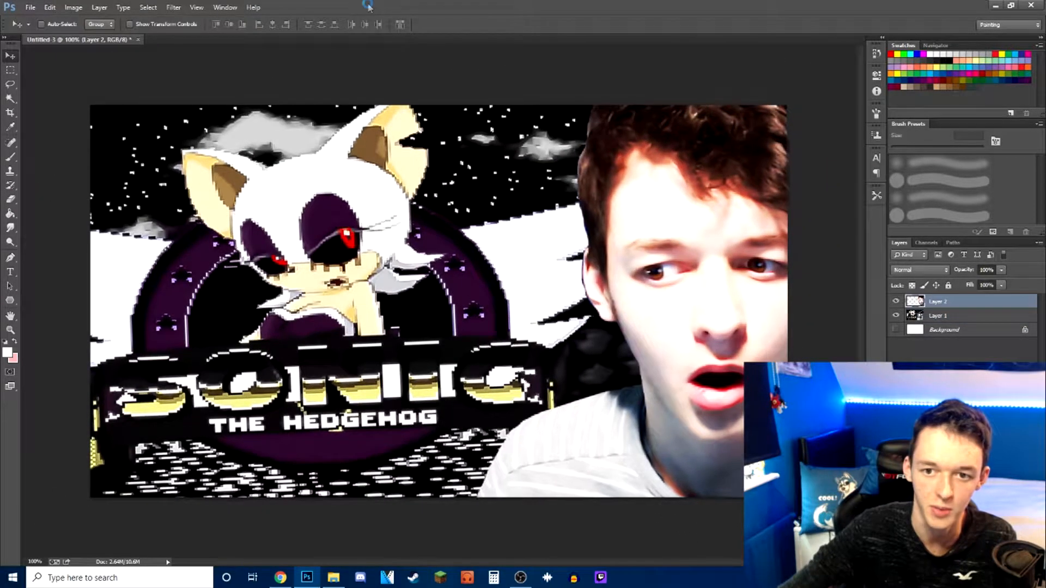
Nudge the person cutout left so that the whole face fits inside the canvas
key("Left")
key("Left")
key("Left")
key("Left")
key("Left")
key("Left")
key("Left")
key("Left")
key("Left")
key("Left")
key("Left")
key("Left")
key("Left")
key("Left")
key("Left")
key("Left")
key("Left")
key("Left")
key("Left")
key("Left")
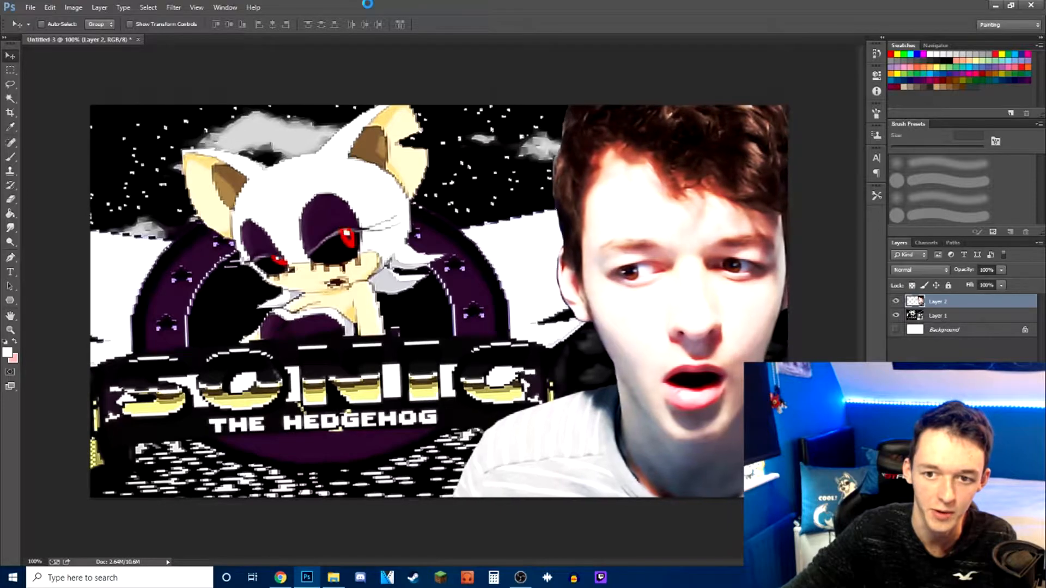
key("Right")
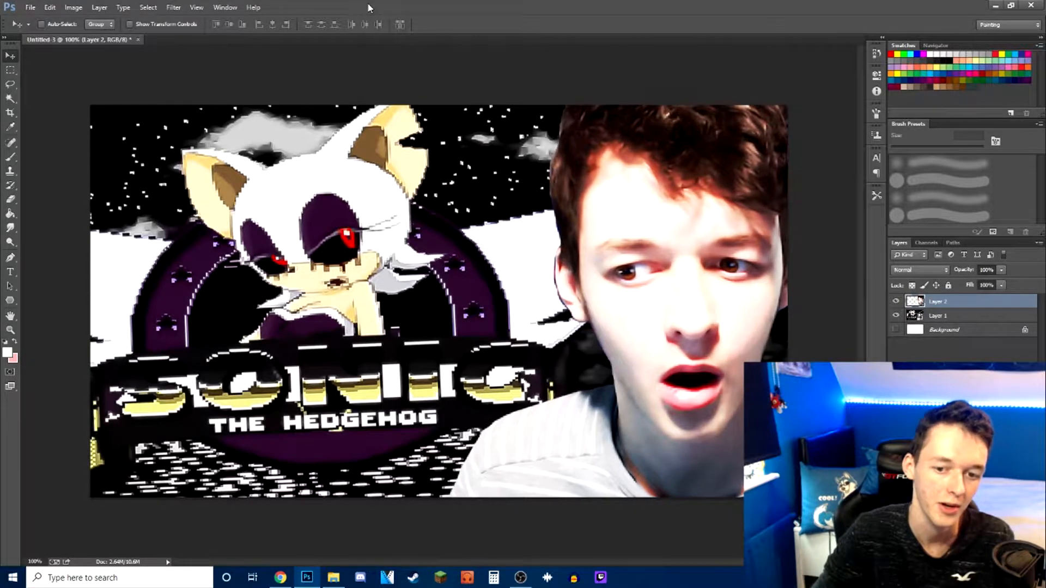
key("m")
Apply a color adjustment to the title-screen layer and select the person cutout's layer
mouse_move(306, 577)
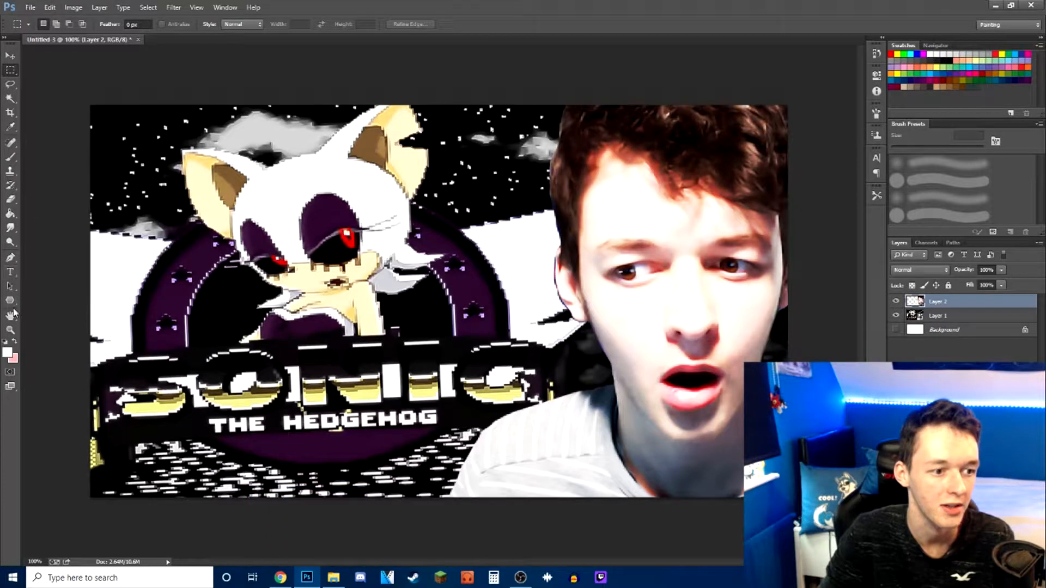
left_click(11, 330)
left_click_drag(517, 311, 480, 329)
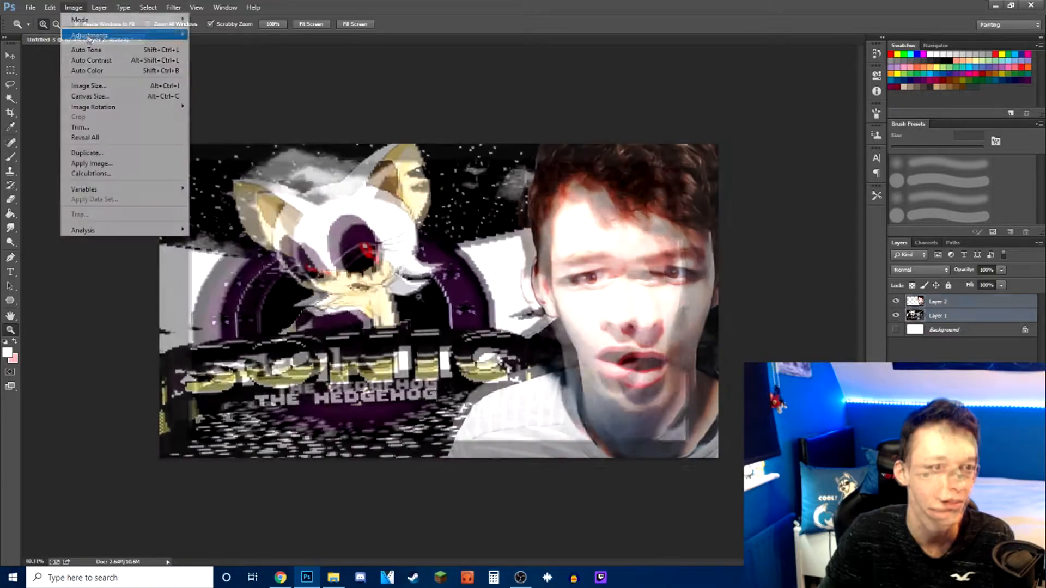
mouse_move(82, 32)
left_click(235, 86)
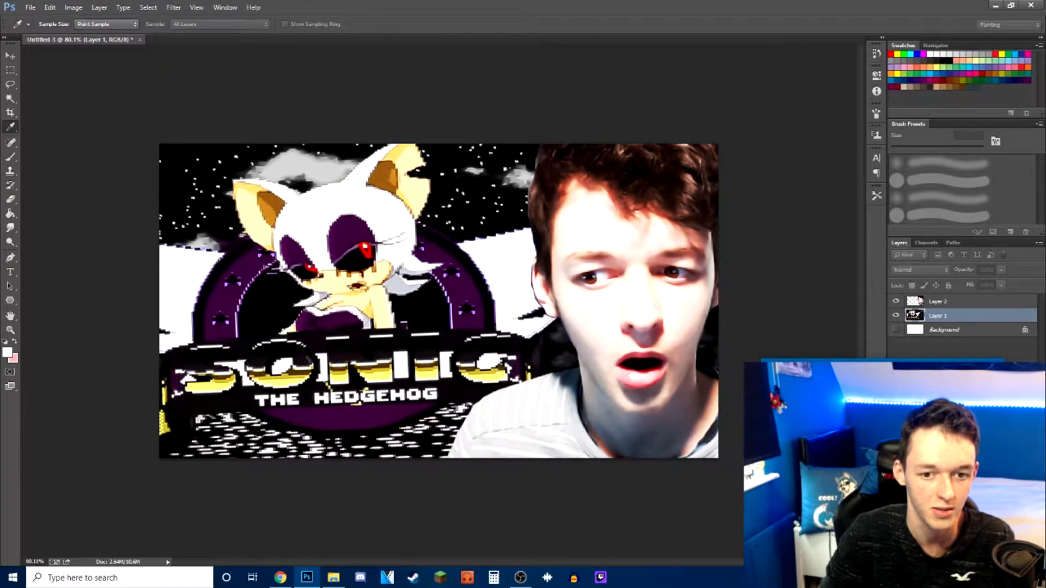
key("z")
left_click(937, 301)
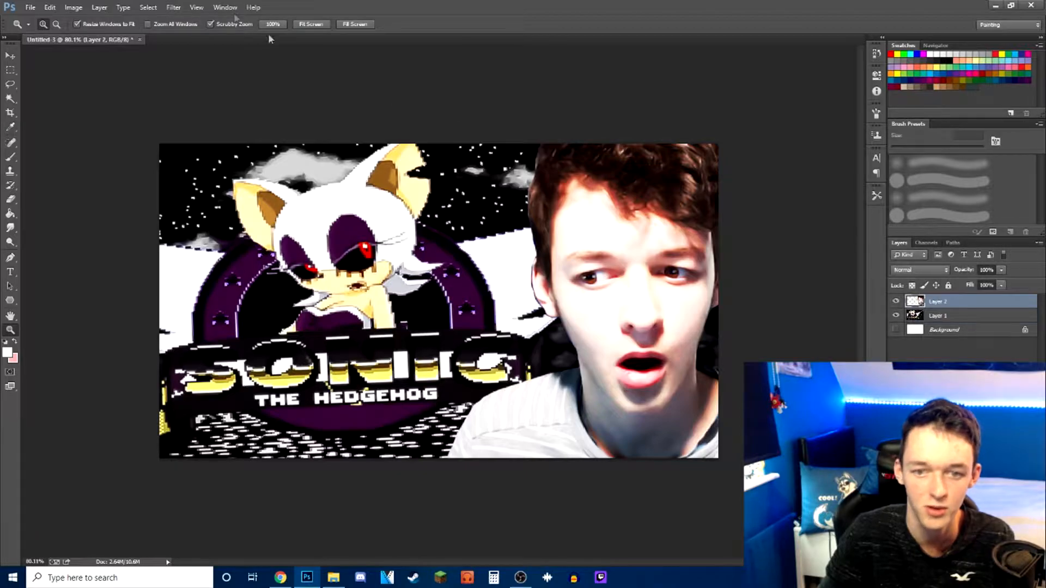
left_click(73, 7)
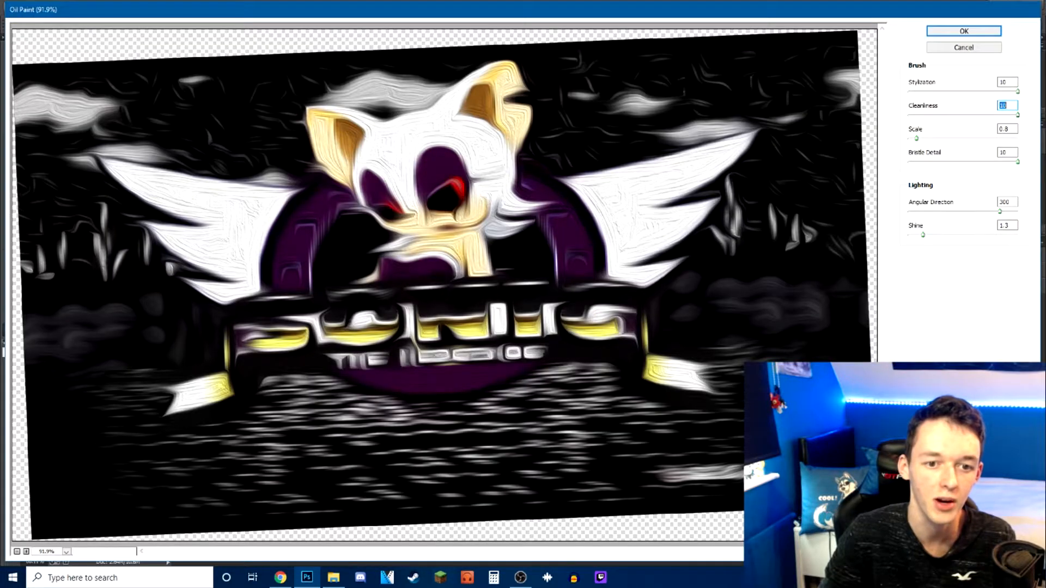
Apply Oil Paint to the title screen with stylization 0.1, cleanliness 10, scale 0.1, bristle detail 0, angular direction 360 and shine 1.3
mouse_move(1017, 115)
left_mouse_down()
mouse_move(933, 115)
mouse_move(1018, 115)
left_mouse_up()
left_click_drag(930, 143, 901, 140)
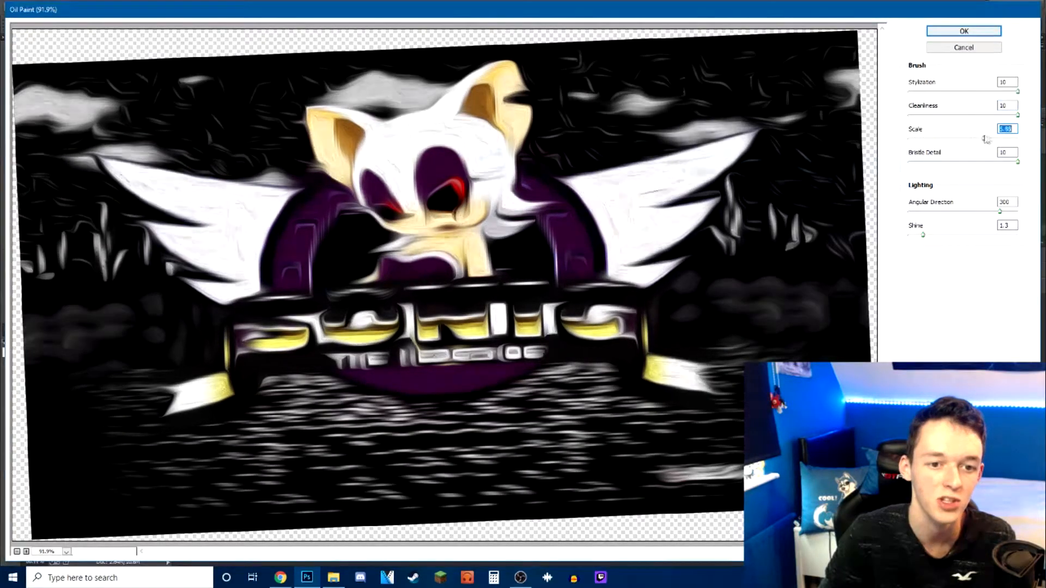
left_click_drag(1017, 162, 965, 164)
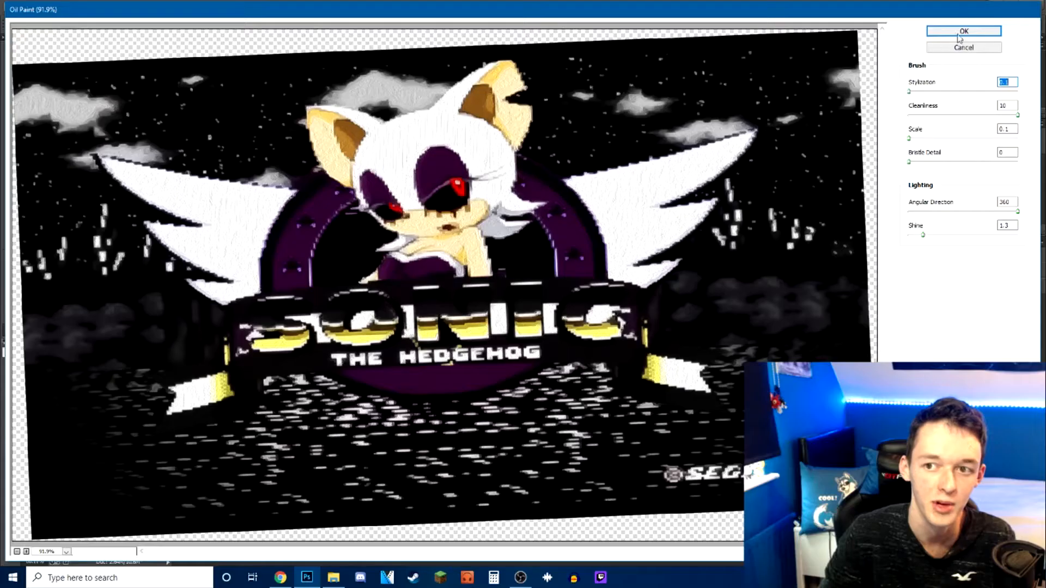
left_click(959, 33)
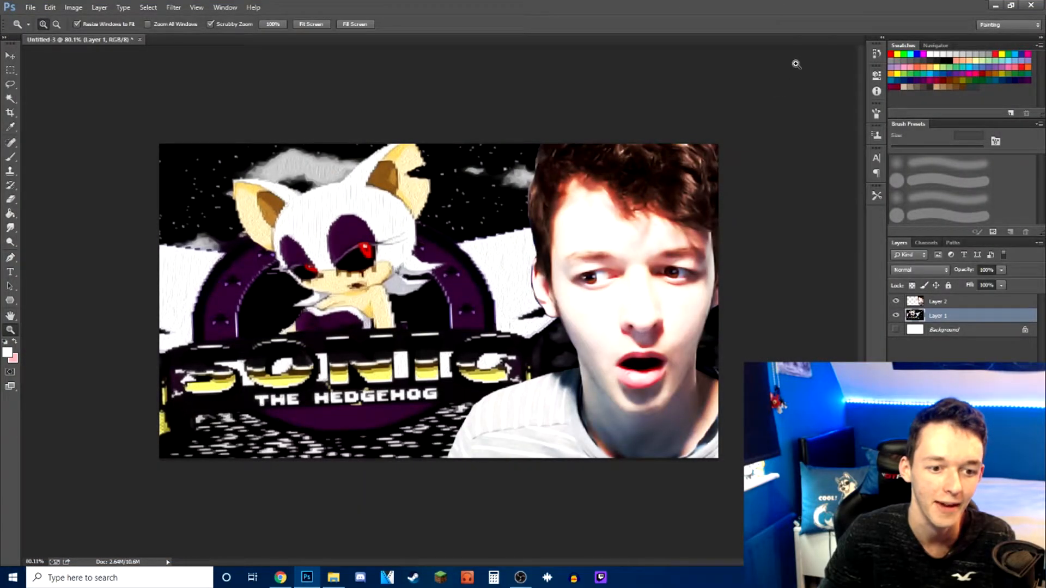
Adjust the brightness and contrast of the oil-painted title-screen layer
left_click(73, 8)
mouse_move(93, 31)
left_click(218, 31)
left_click_drag(723, 423, 730, 451)
left_click(808, 410)
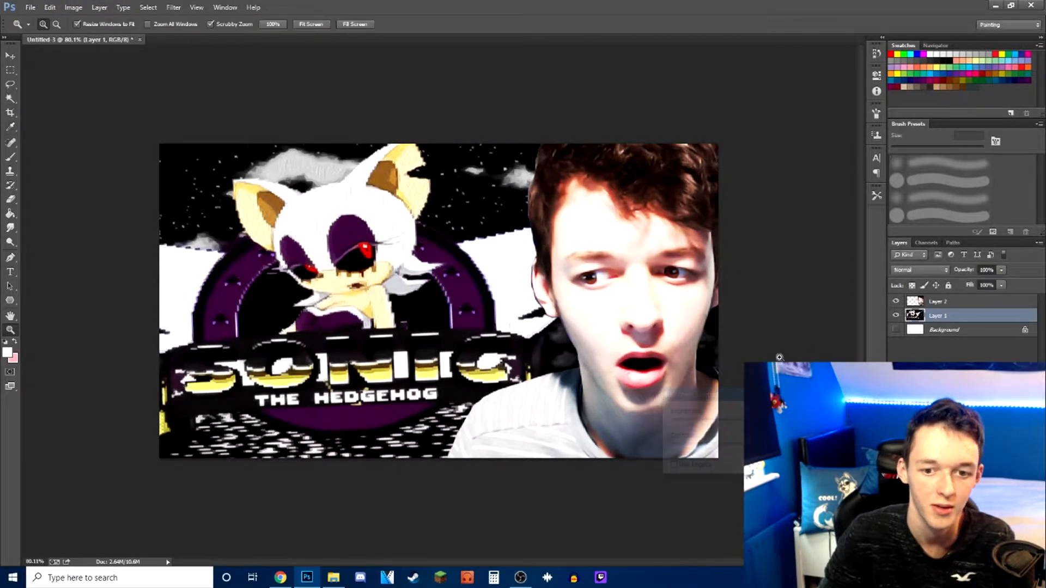
Select the person cutout's layer, switch to Chrome and look through the Rouge.EXE image results
left_click(937, 303)
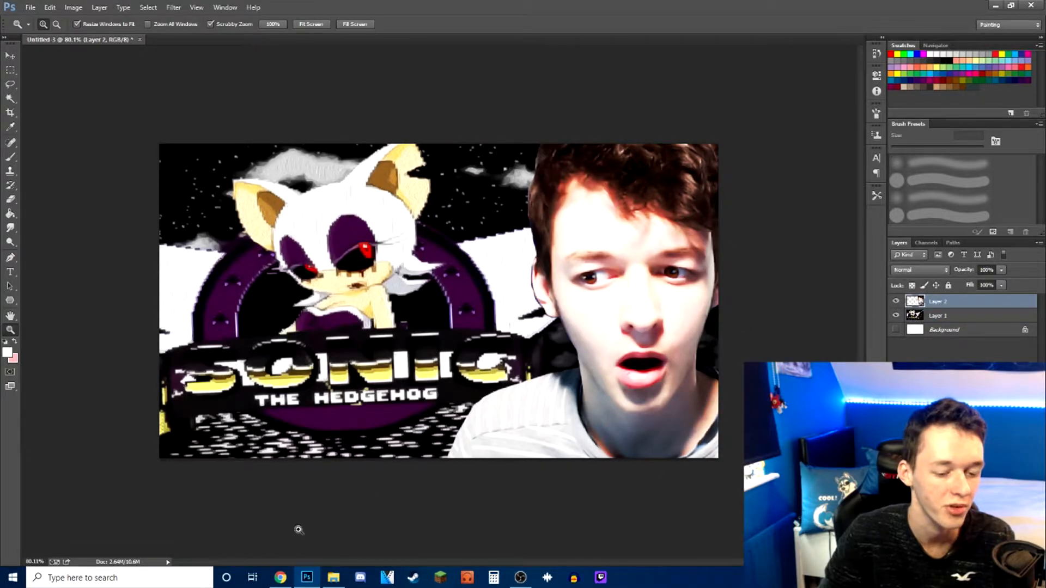
mouse_move(280, 577)
left_click(289, 544)
scroll(575, 357, "down", 3)
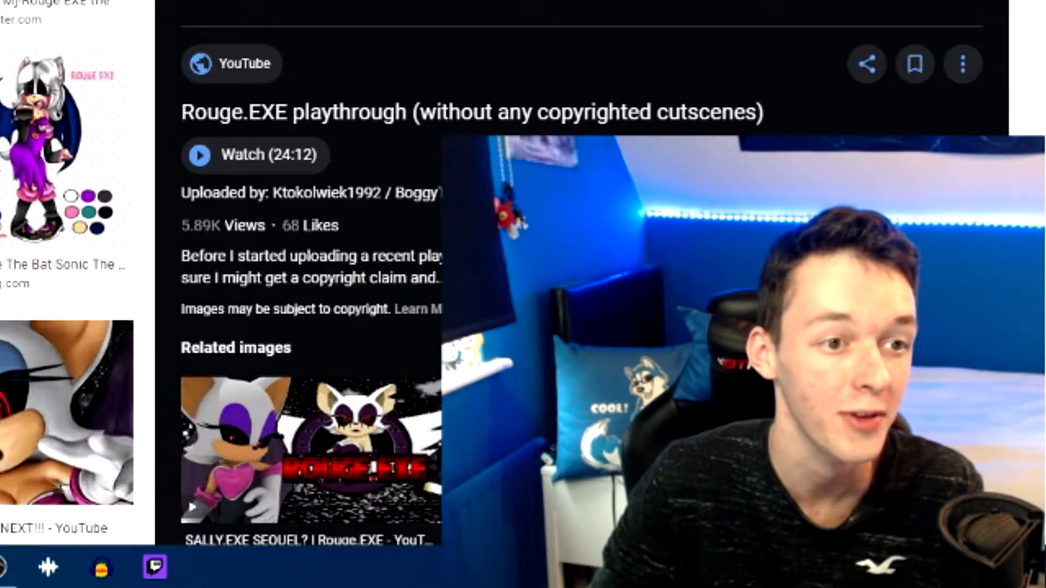
scroll(310, 272, "up", 3)
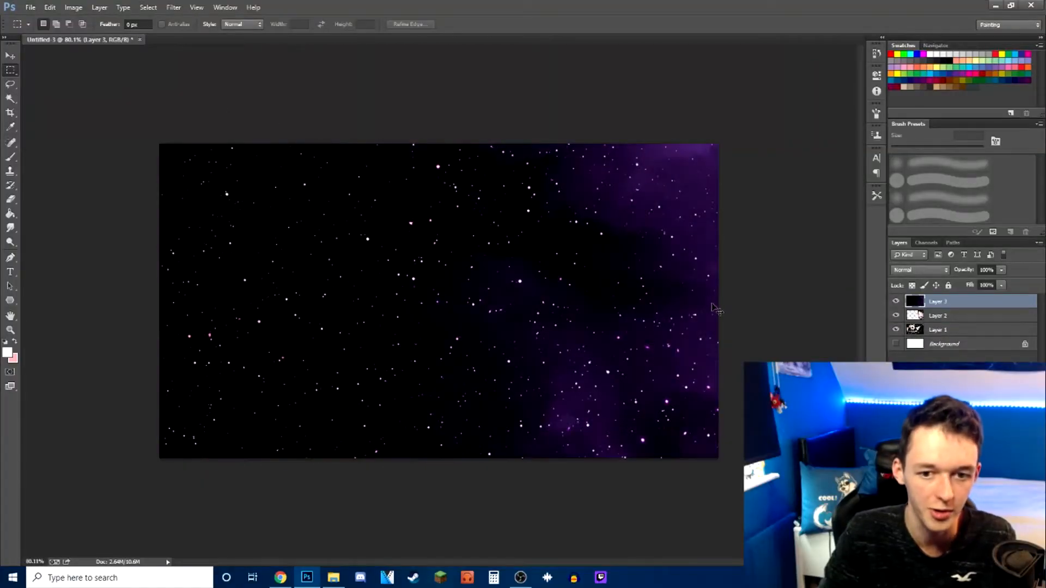
Try scaling the purple starfield layer down to cover the canvas and blending it over the thumbnail in Screen mode
key("ctrl+t")
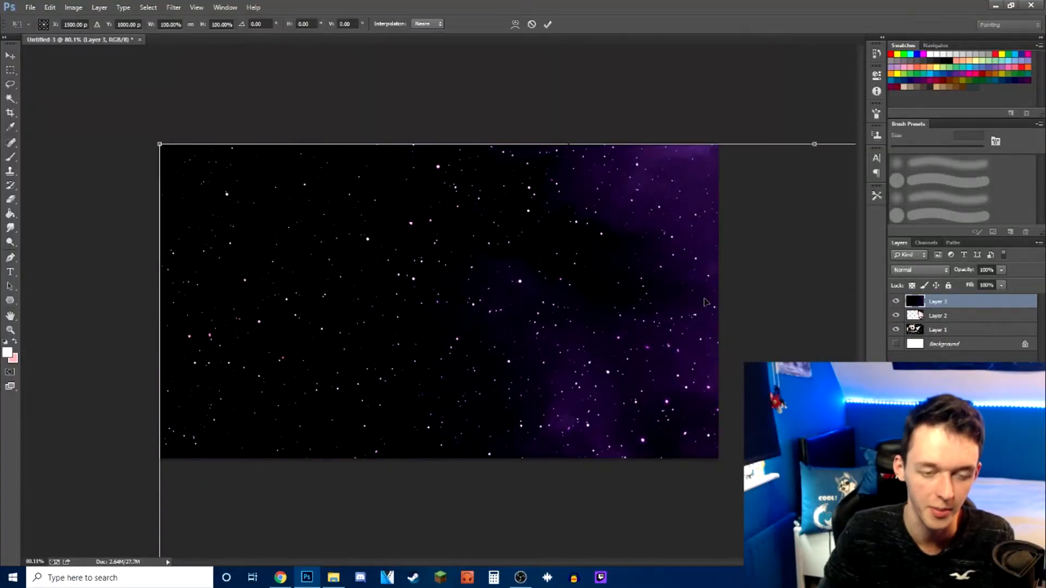
left_click_drag(160, 144, 520, 385)
left_click_drag(683, 394, 354, 162)
left_click_drag(191, 152, 498, 356)
left_click_drag(596, 393, 260, 173)
left_click(548, 25)
left_click(920, 271)
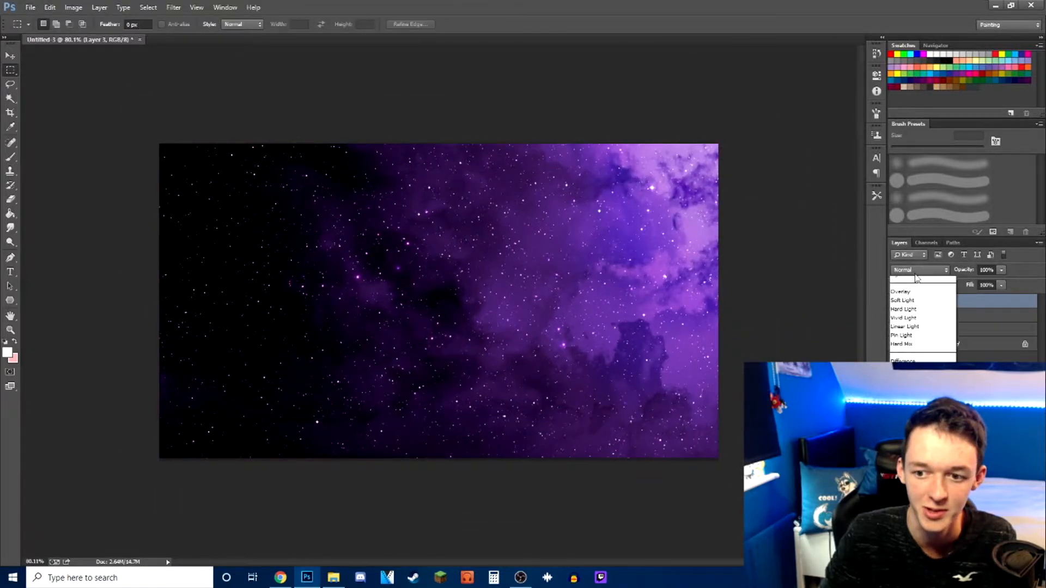
left_click(913, 367)
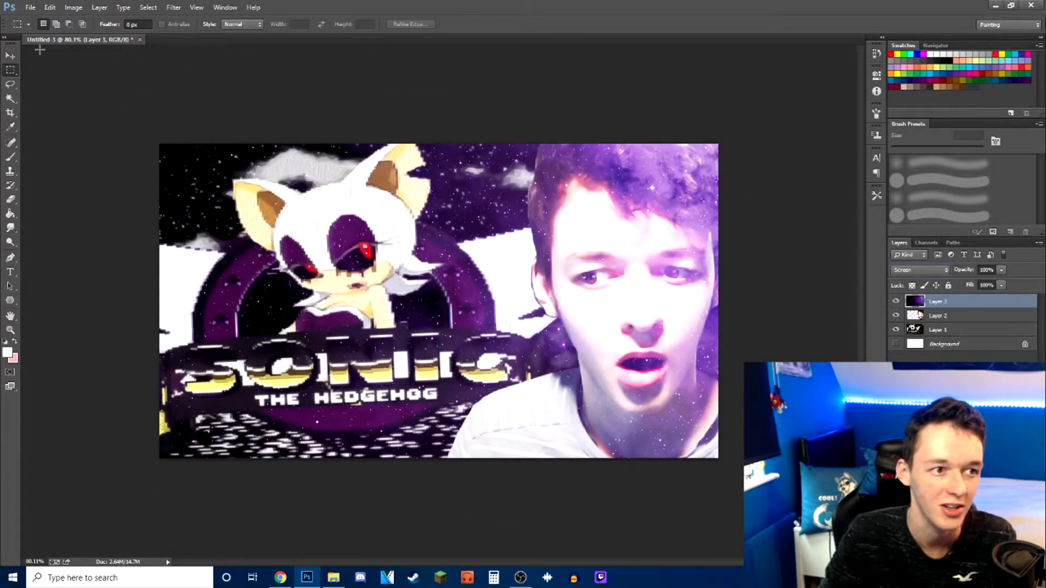
Try rotating the starfield layer about 175° so that its bright purple side covers the title screen
left_click(12, 57)
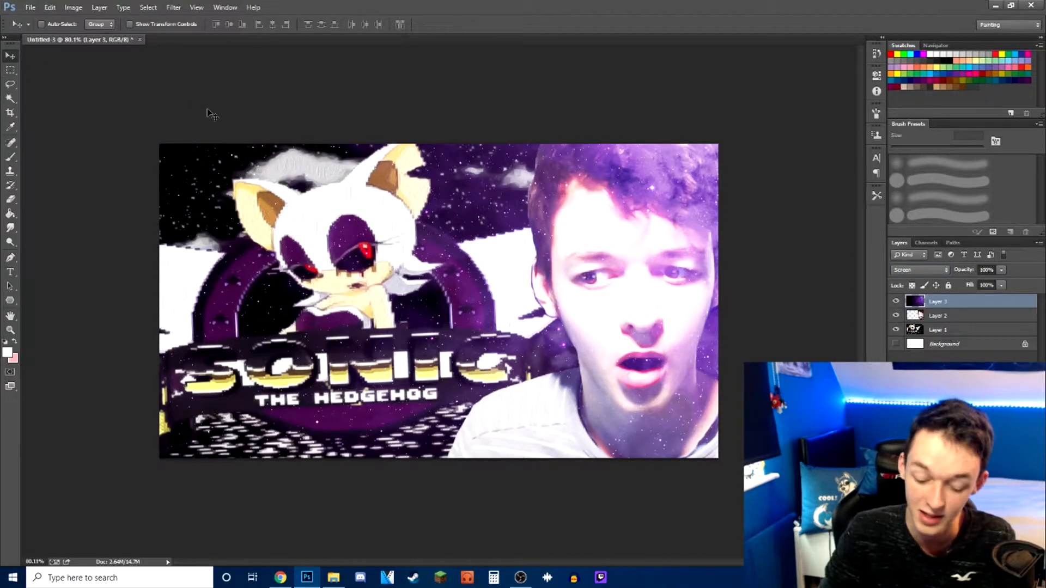
key("ctrl+t")
left_click_drag(79, 141, 896, 483)
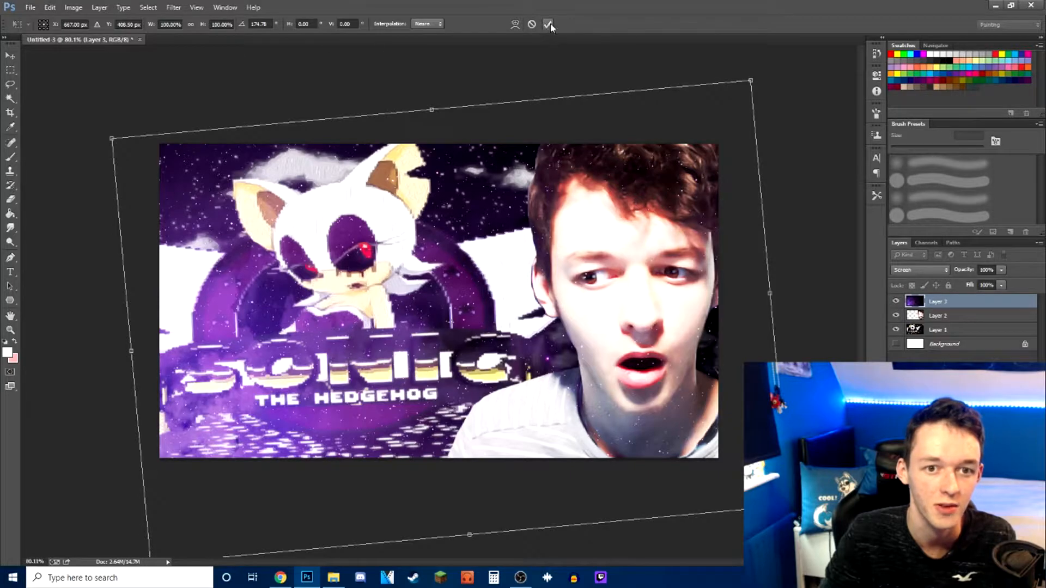
left_click_drag(761, 75, 720, 221)
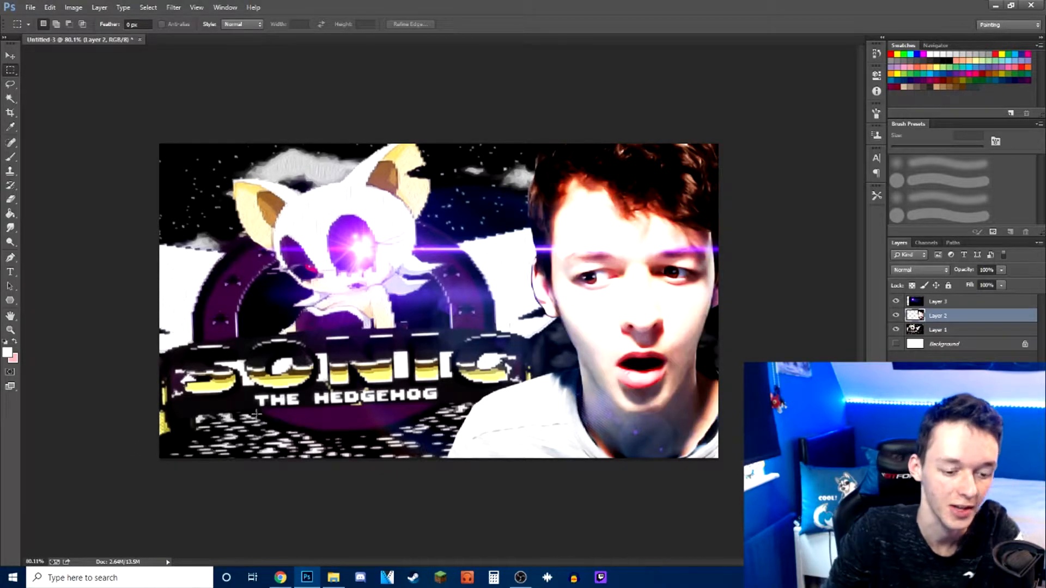
Examine the thumbnail with the lens flare over the character's eye at different magnifications
left_click(331, 578)
left_click(332, 578)
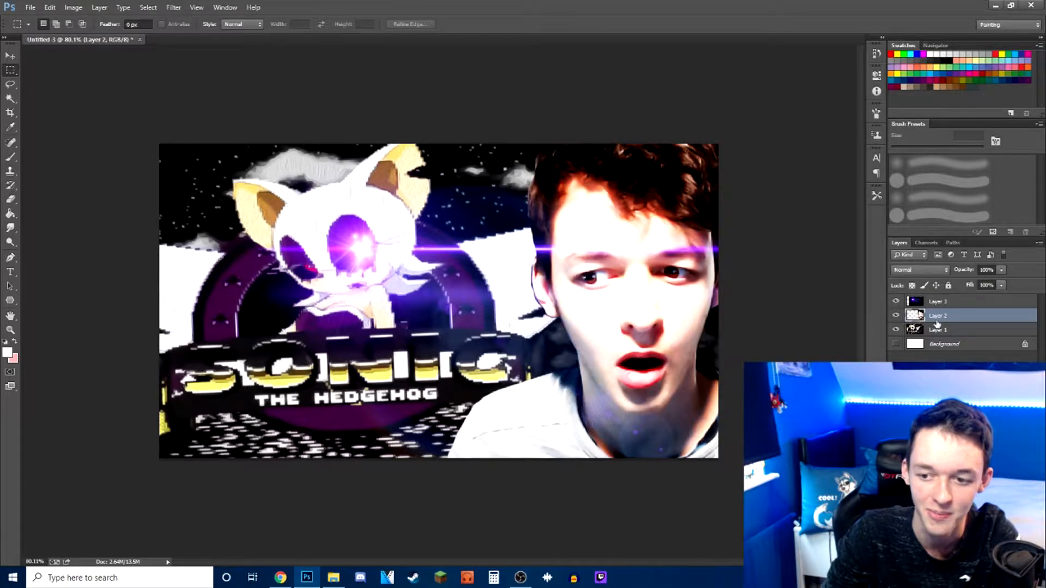
left_click(11, 330)
left_click_drag(609, 306, 625, 322)
left_click_drag(352, 220, 360, 222)
left_click_drag(739, 318, 766, 345)
left_click_drag(504, 268, 447, 226)
left_click_drag(471, 350, 509, 366)
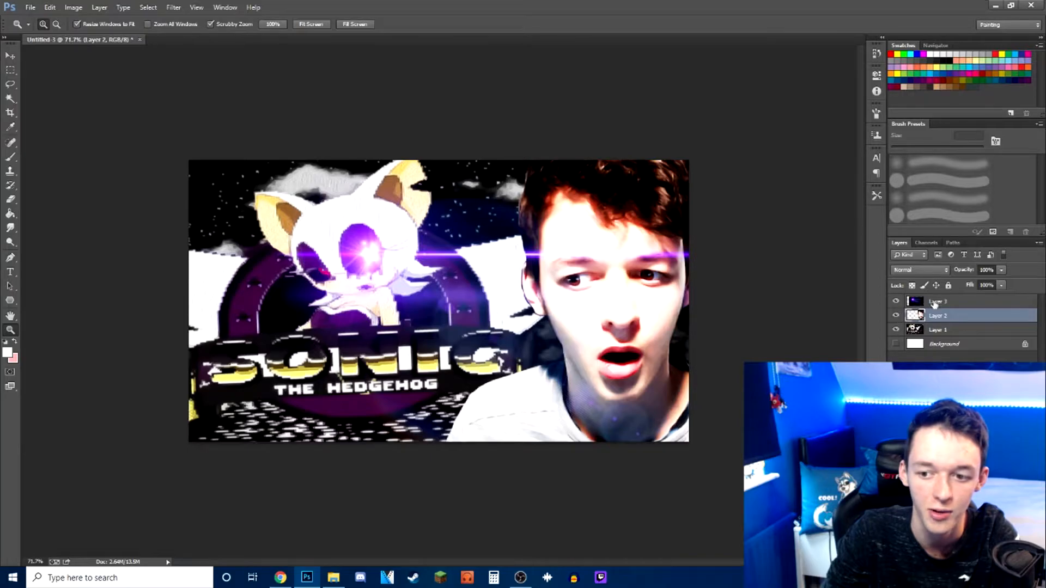
Add a new empty layer directly above the title-screen layer and activate the Brush tool
left_click(934, 303)
left_click(945, 333)
key("ctrl+shift+n")
key("Return")
left_click(7, 158)
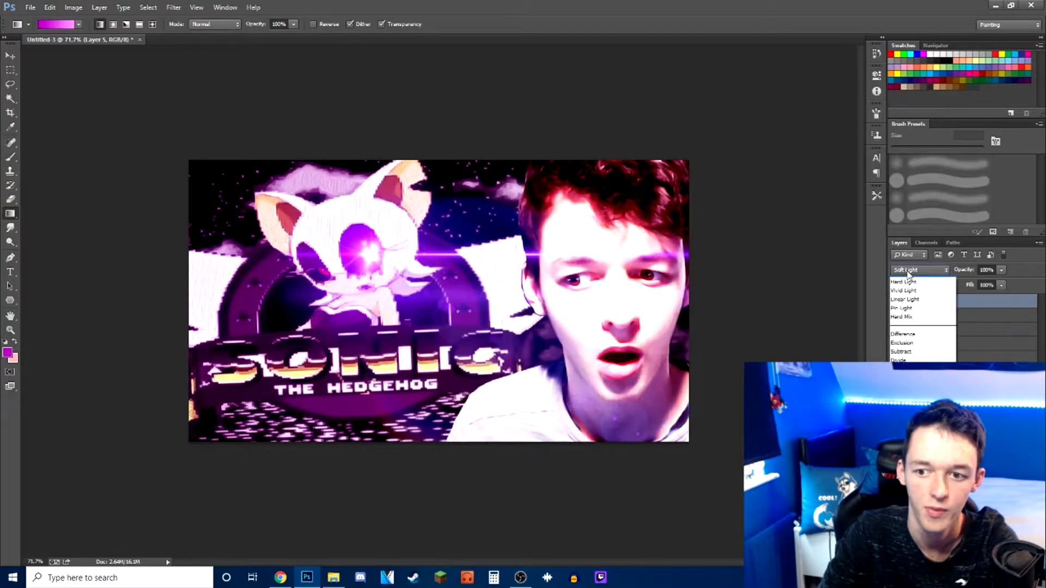
Keep the magenta gradient layer in Soft Light mode and reduce its opacity to 59%
left_click(915, 299)
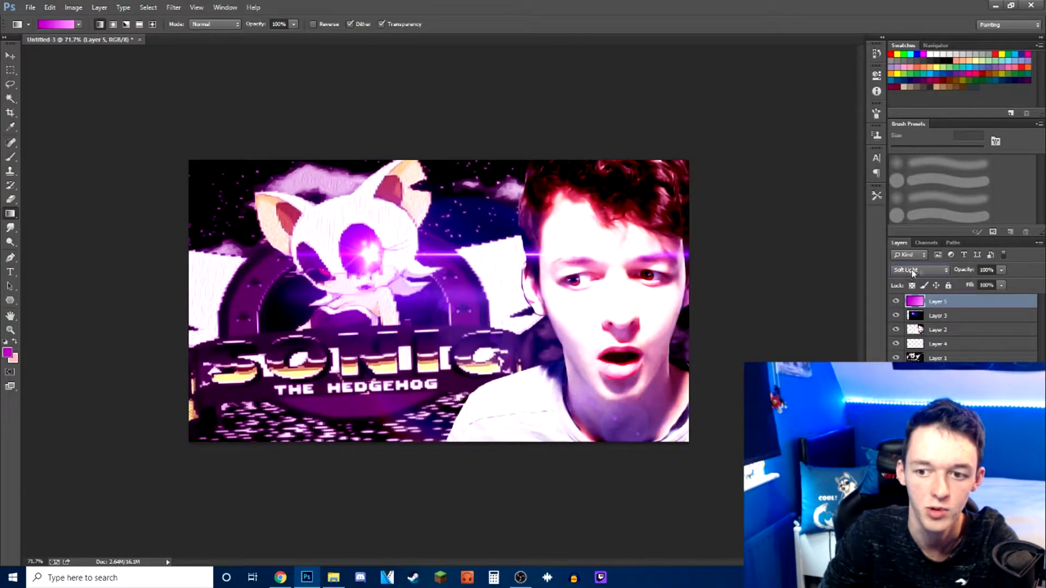
left_click(1001, 269)
left_click_drag(1001, 282, 980, 285)
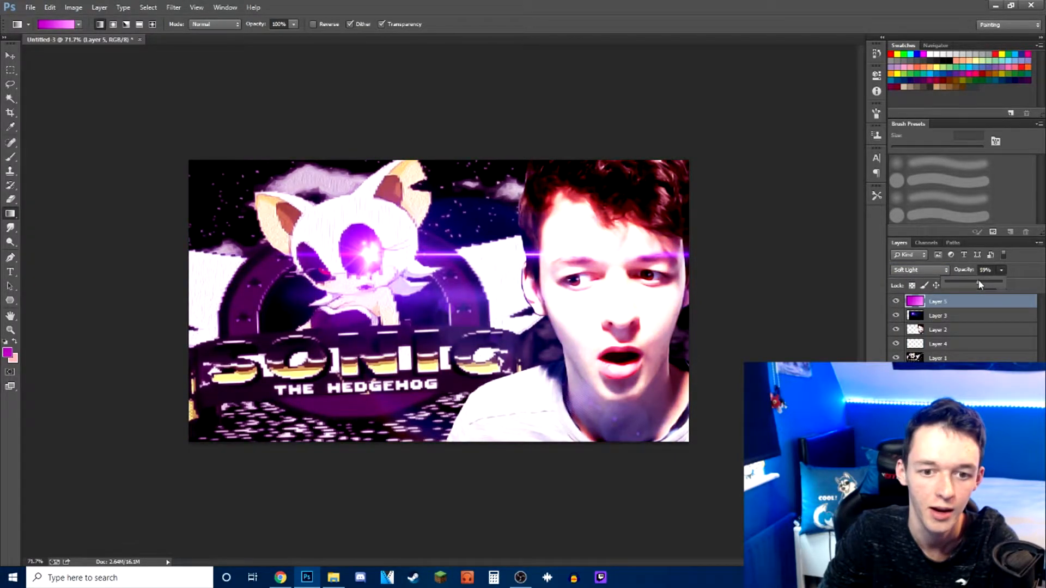
left_click(10, 70)
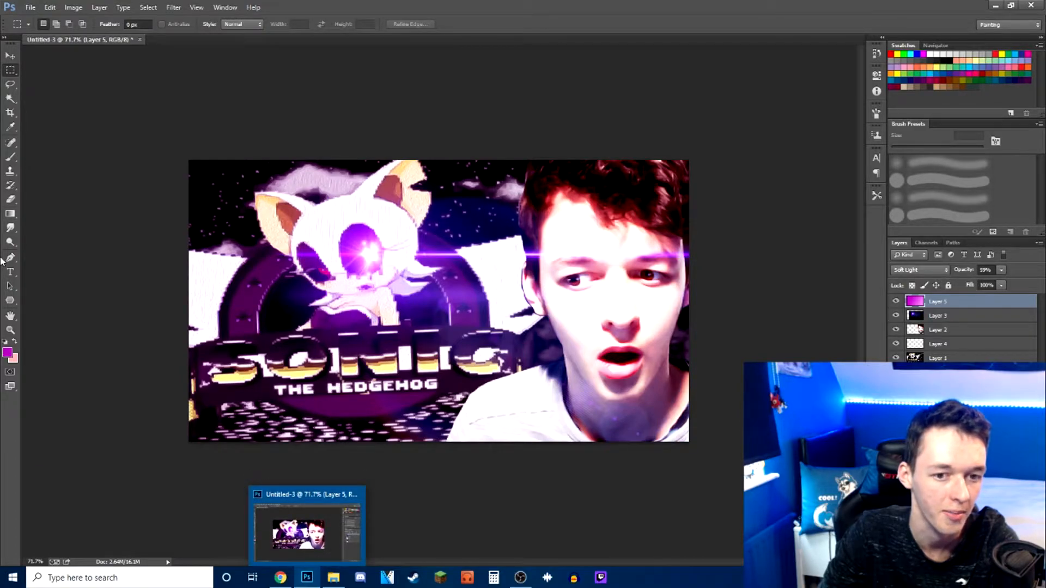
left_click(936, 358)
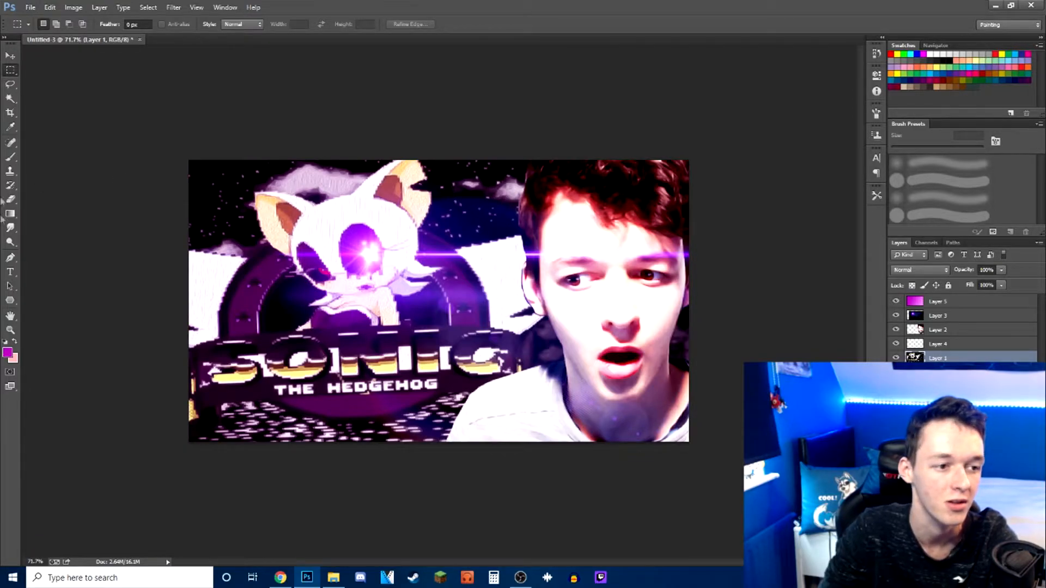
left_click(10, 157)
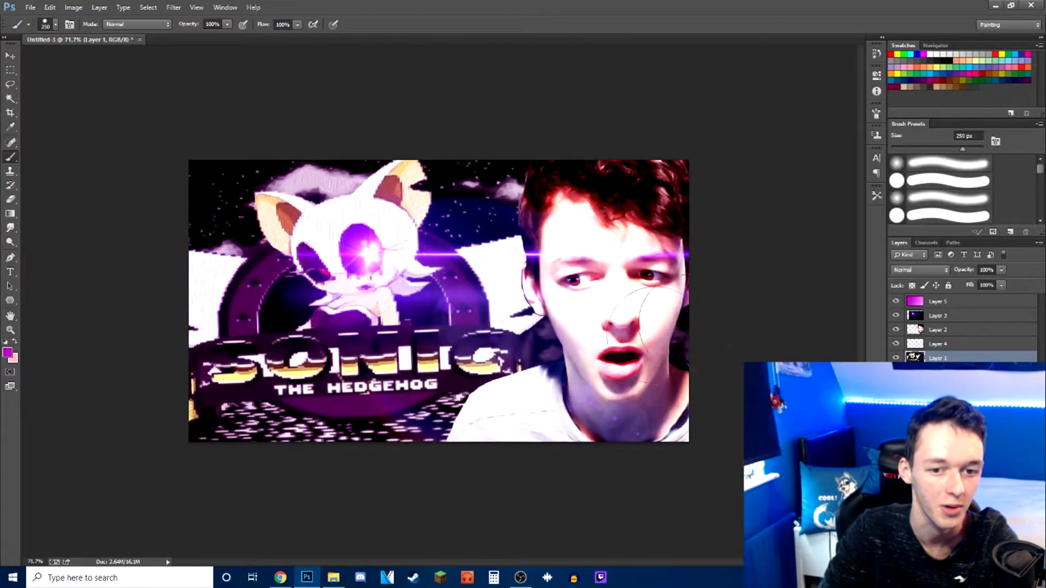
left_click(937, 329)
left_click(35, 6)
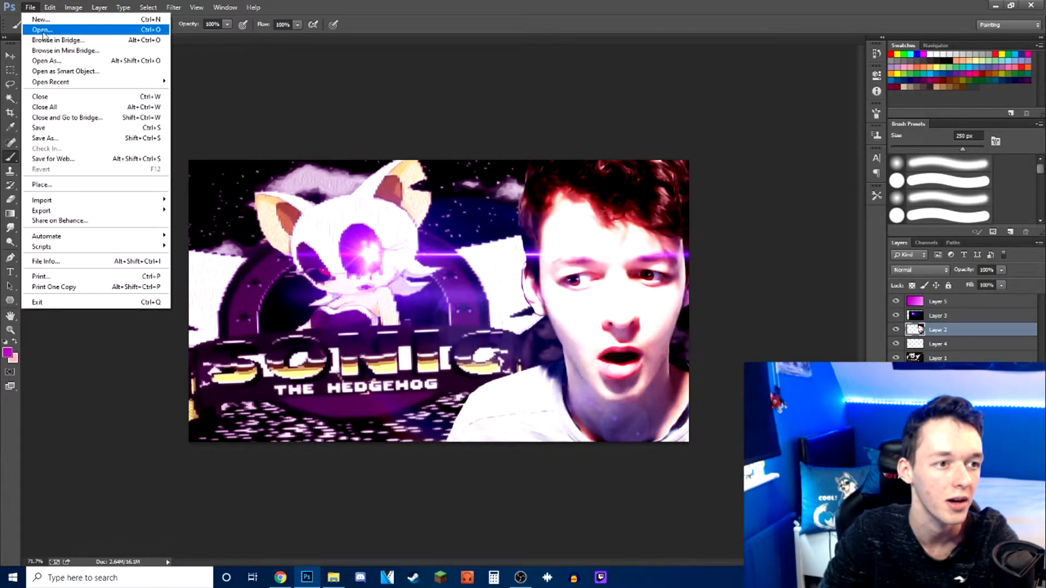
left_click(38, 28)
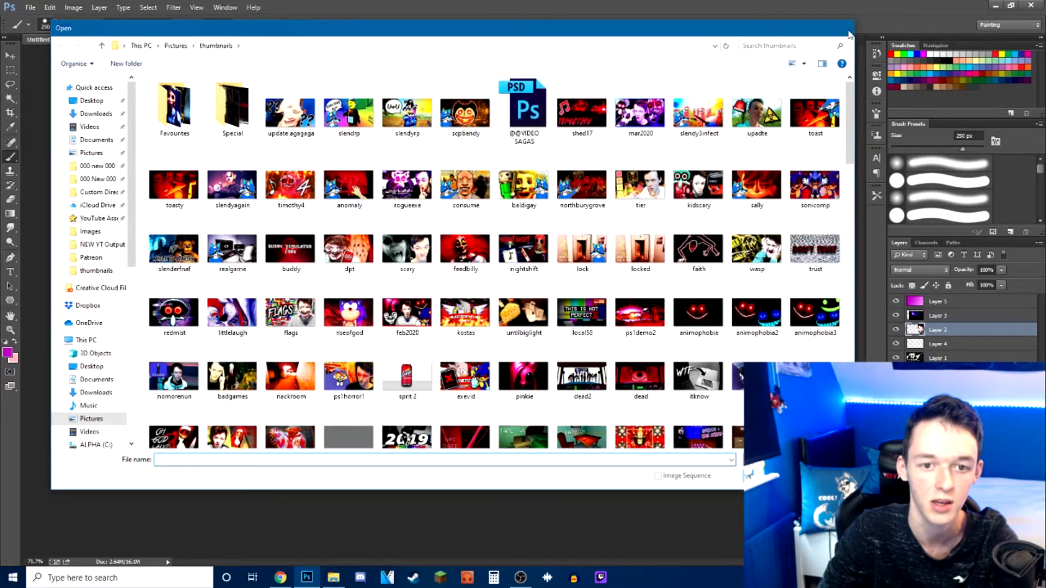
left_click(845, 28)
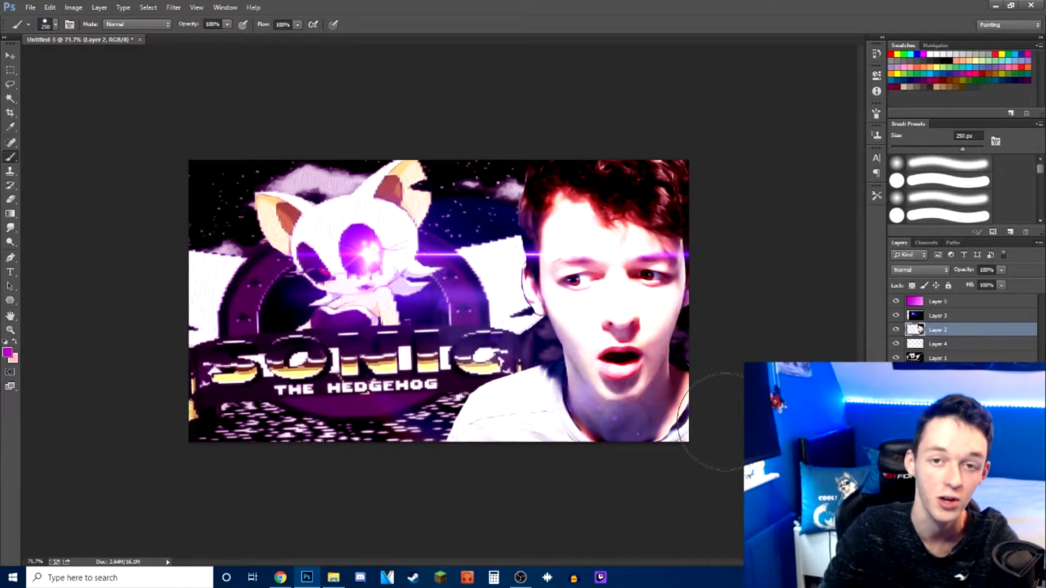
Open anomaly.jpg from the thumbnails folder and examine its fox character and reaching hand at different magnifications
left_click(31, 7)
left_click(43, 28)
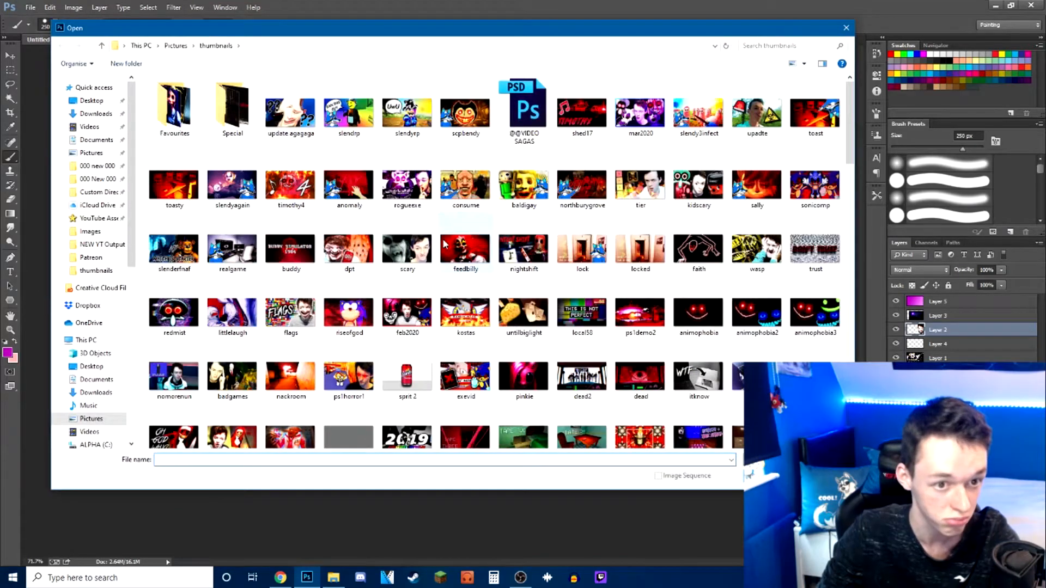
left_click(368, 211)
left_click(768, 475)
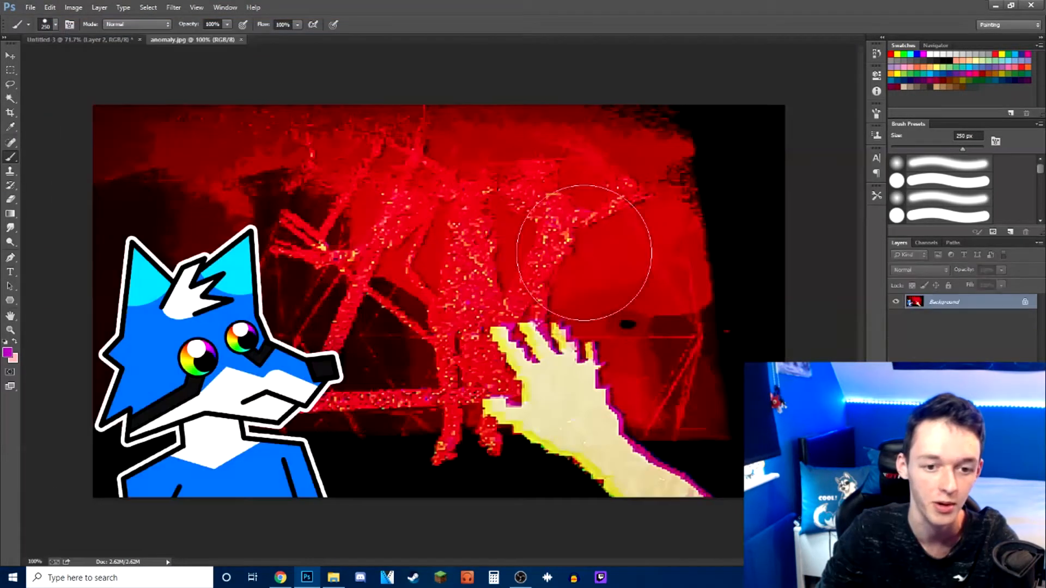
left_click(10, 70)
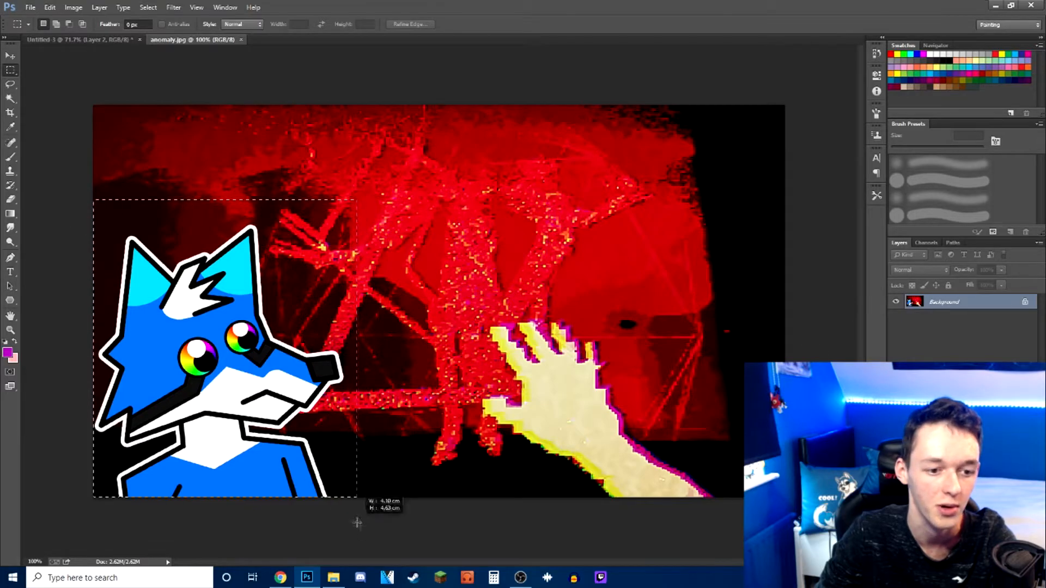
left_click(15, 329)
left_click_drag(537, 444, 463, 455)
left_click_drag(570, 436, 565, 437)
left_click_drag(523, 390, 557, 396)
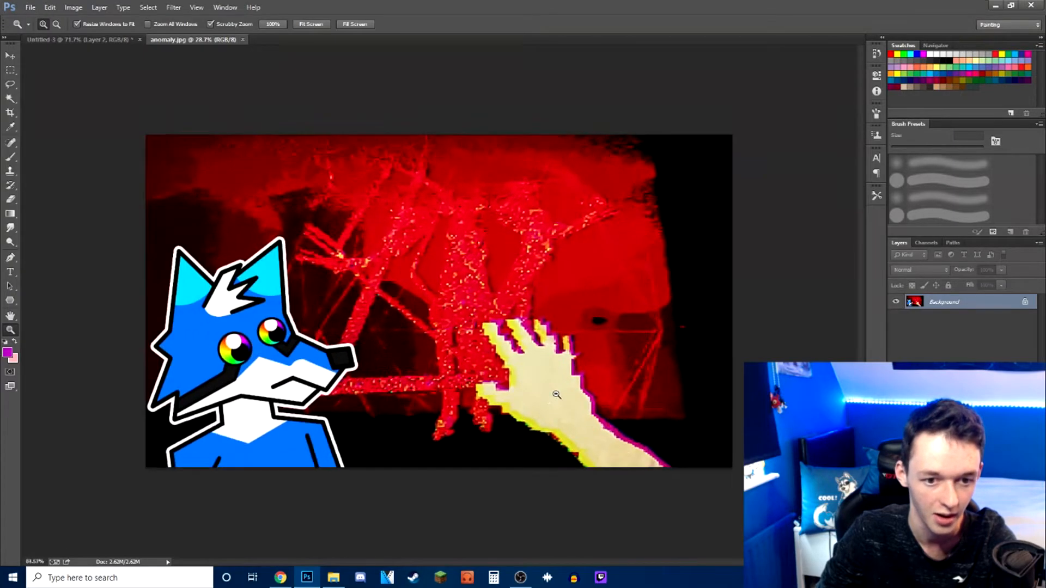
Open nunmass.jpg and examine its webcam cutout and nun character at different magnifications
left_click(31, 8)
left_click(33, 29)
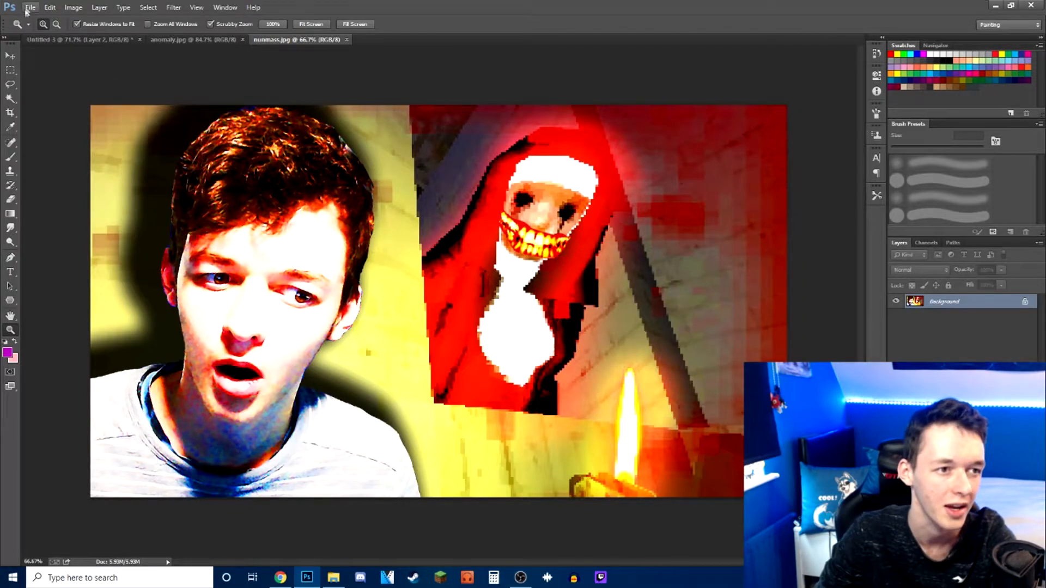
left_click_drag(578, 250, 514, 235)
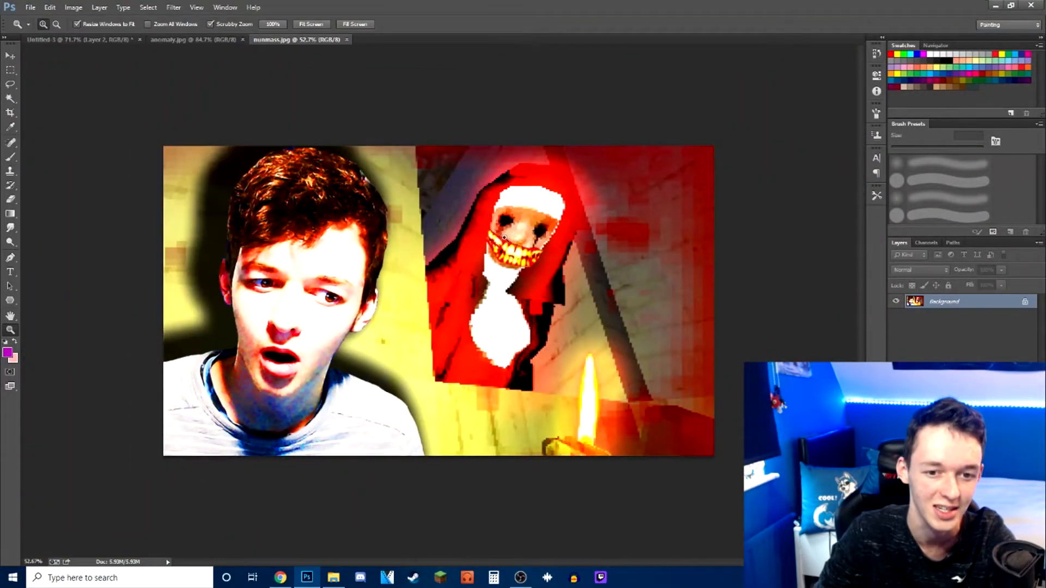
left_click_drag(511, 331, 508, 318)
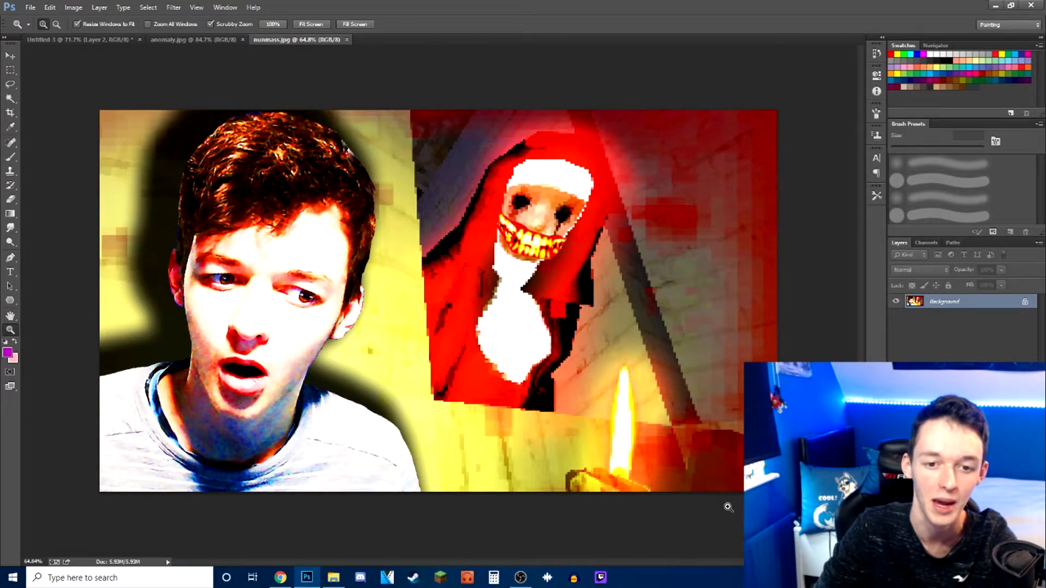
Open exevid.jpg from the thumbnails folder and examine its layered characters and tilted picture card
key("ctrl+o")
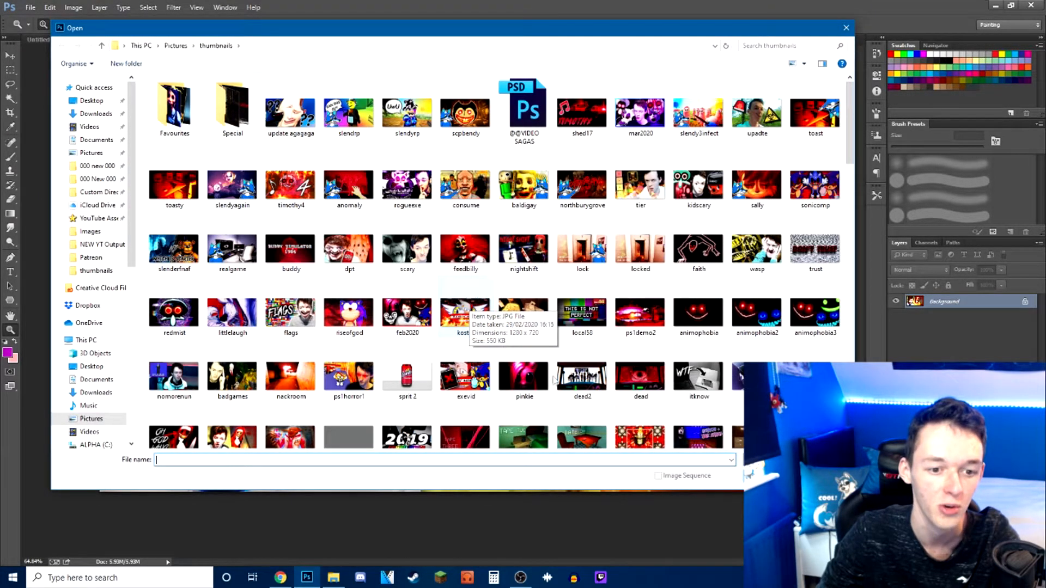
double_click(465, 377)
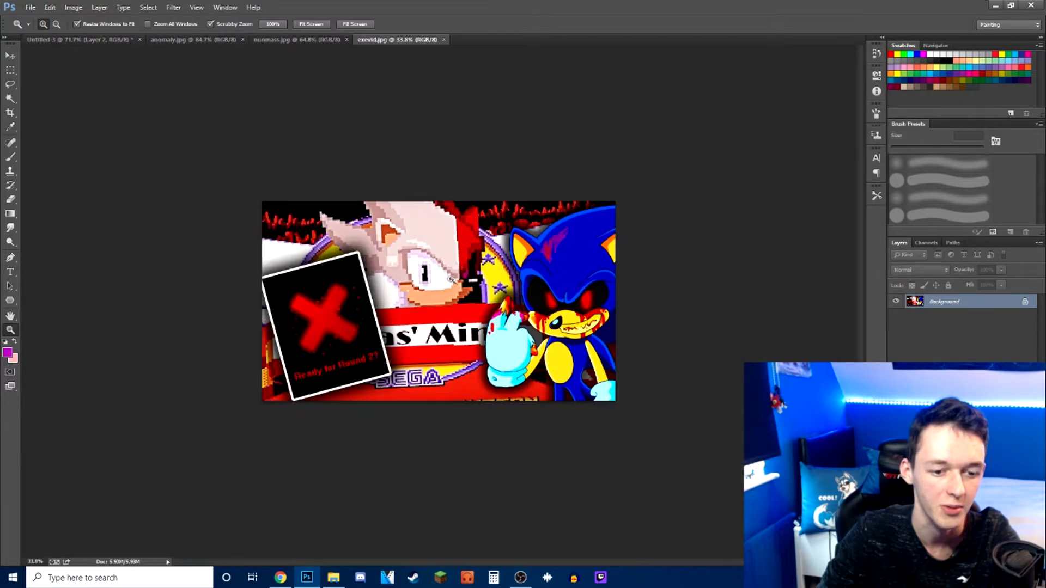
left_click_drag(445, 355, 453, 356)
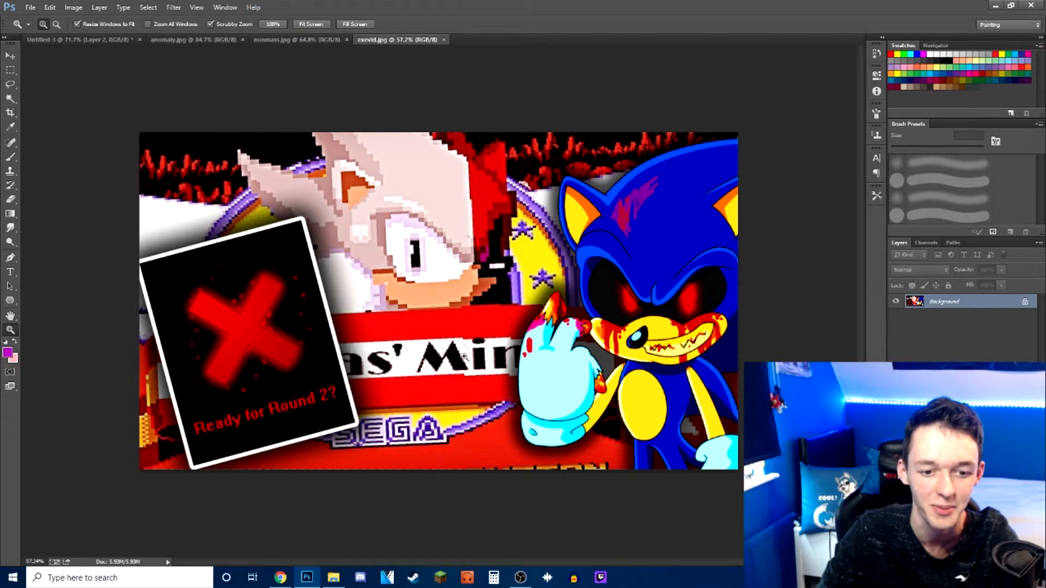
left_click_drag(559, 339, 545, 339)
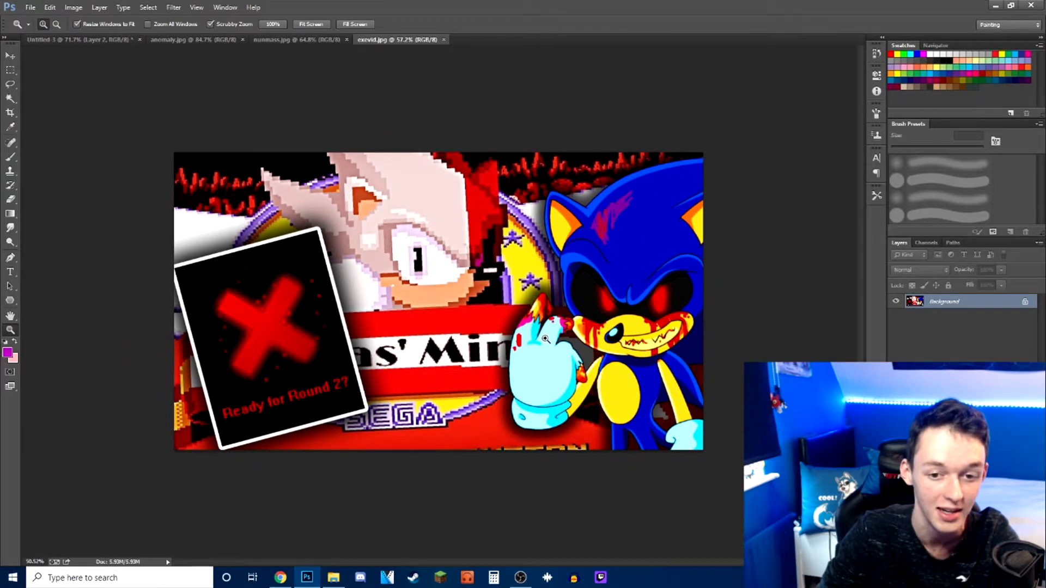
Open animophobia.jpg from the thumbnails folder and examine its glowing red eyes and grin
left_click(30, 7)
left_click(41, 29)
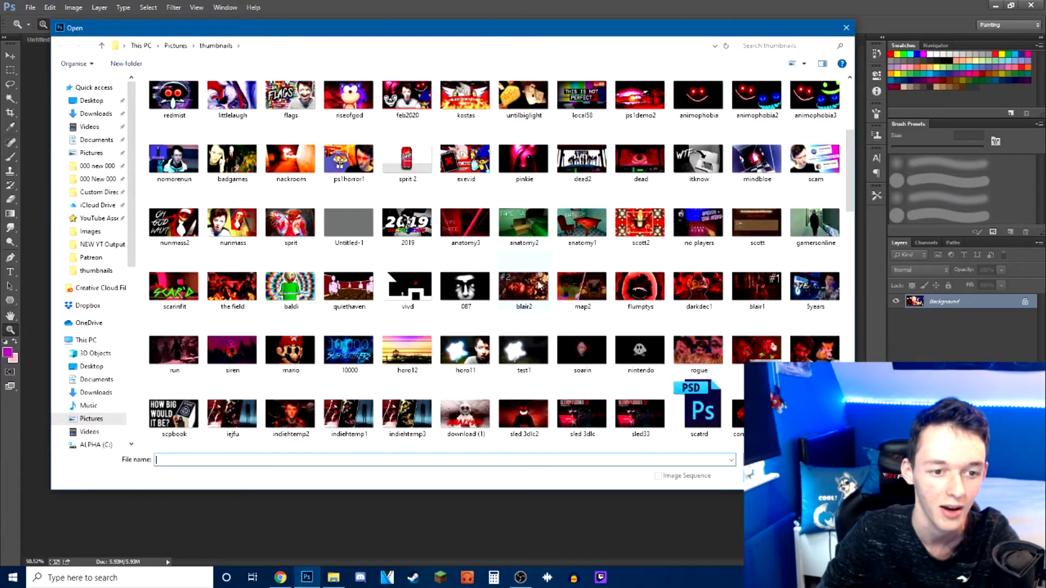
left_click(698, 271)
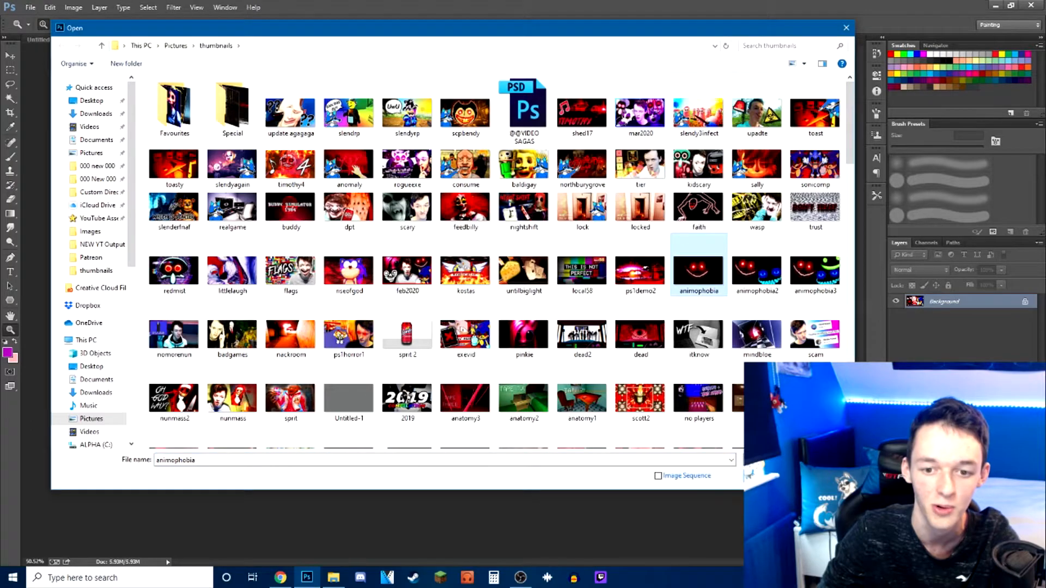
key("Return")
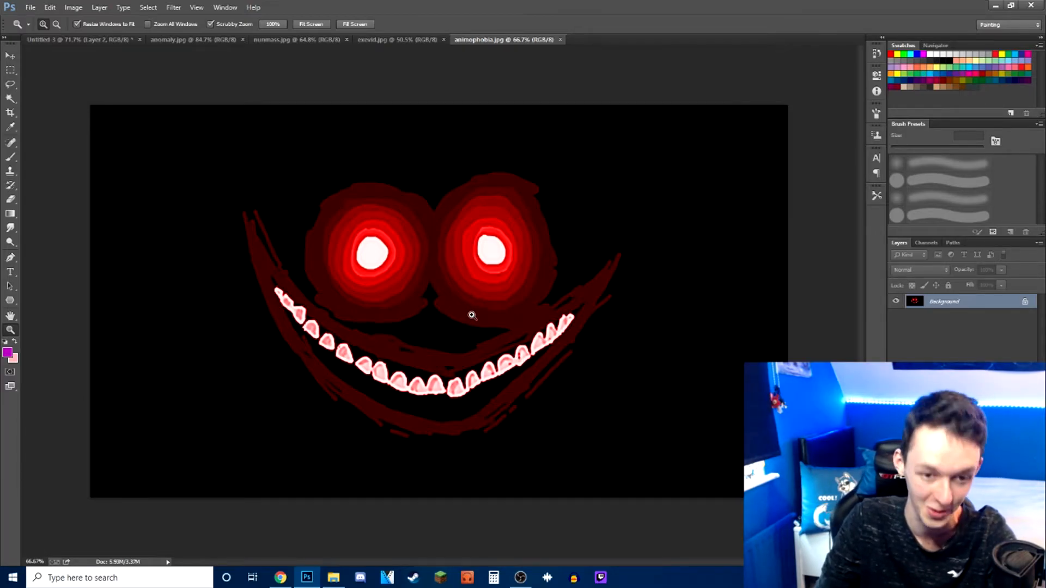
mouse_move(477, 319)
left_mouse_down()
mouse_move(457, 311)
mouse_move(504, 325)
mouse_move(468, 315)
left_mouse_up()
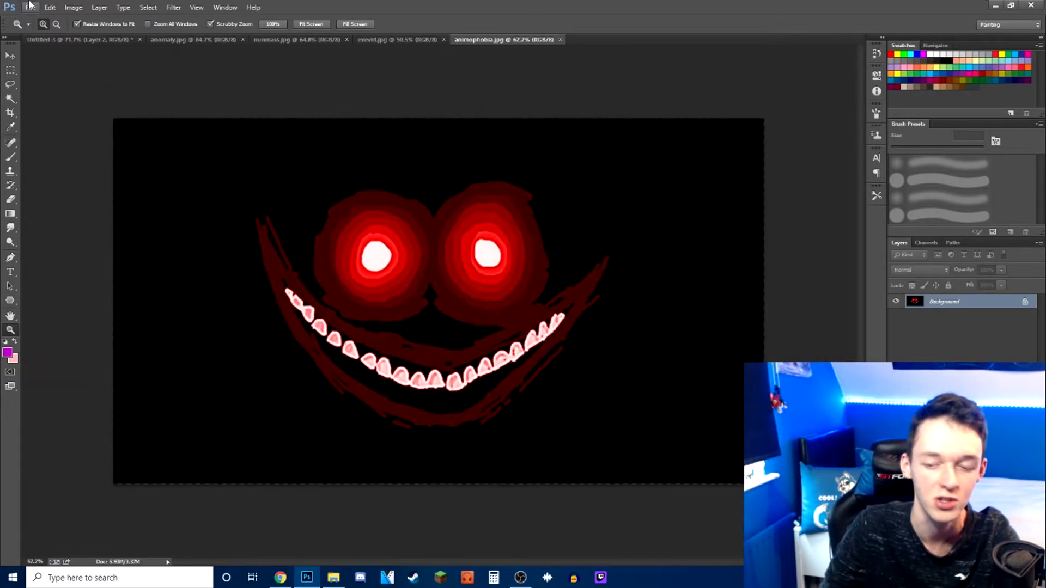
Compare the opened thumbnails exevid.jpg, nunmass.jpg and anomaly.jpg, and return to the Untitled-3 document
left_click(387, 40)
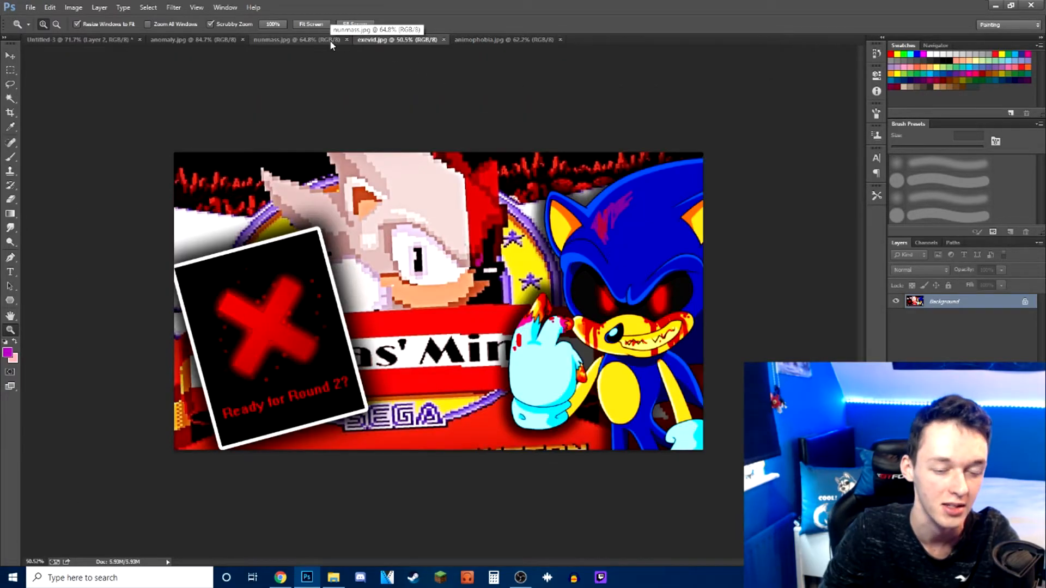
left_click(331, 42)
left_click(211, 39)
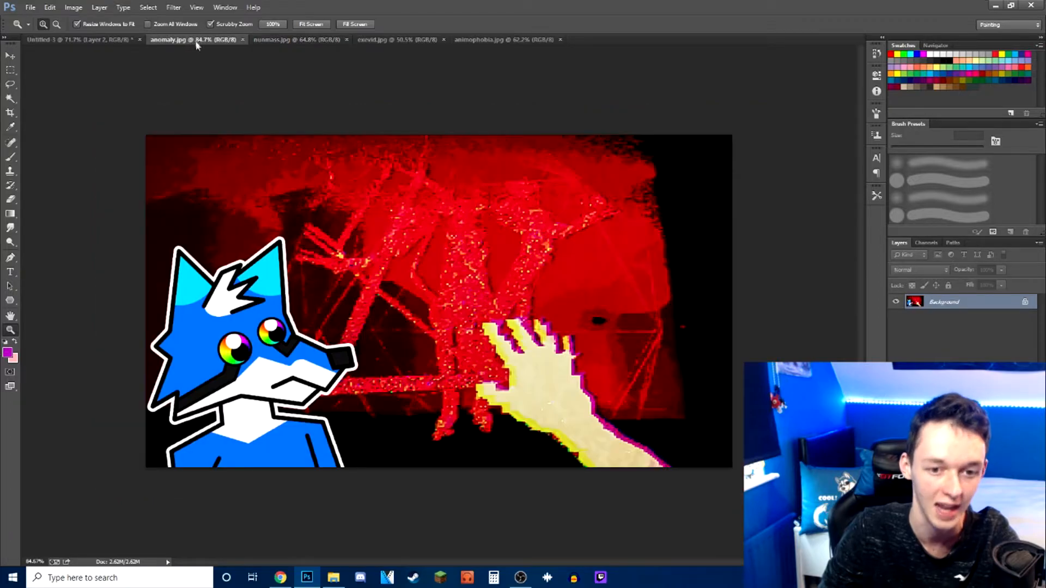
left_click(71, 39)
Open akin.jpg and examine its genie, inset webcam photo and WTF? text at different magnifications
left_click(30, 8)
left_click(33, 9)
left_click(31, 8)
left_click(38, 29)
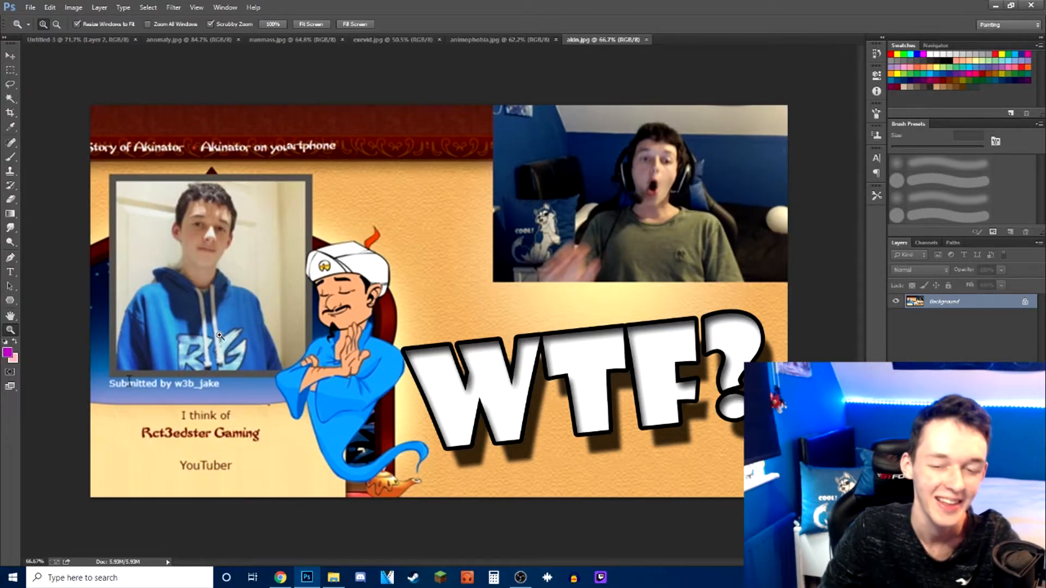
left_click_drag(232, 358, 213, 353)
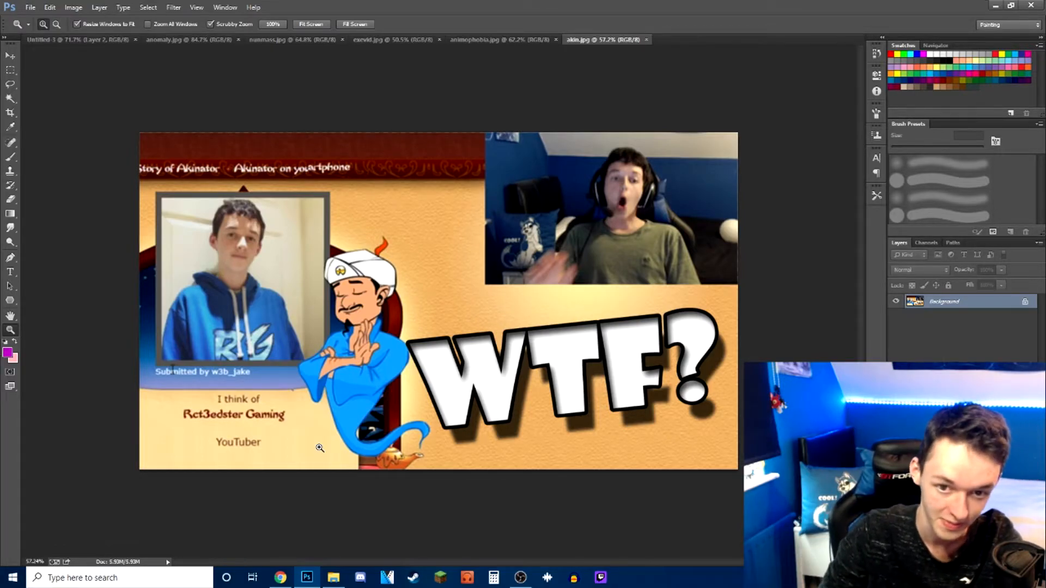
mouse_move(303, 585)
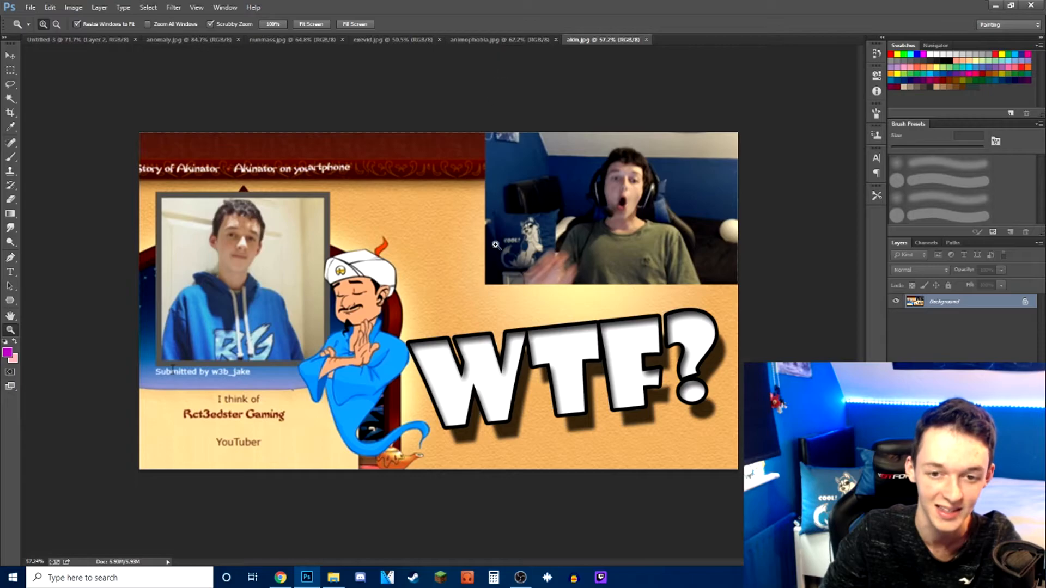
left_click(490, 282)
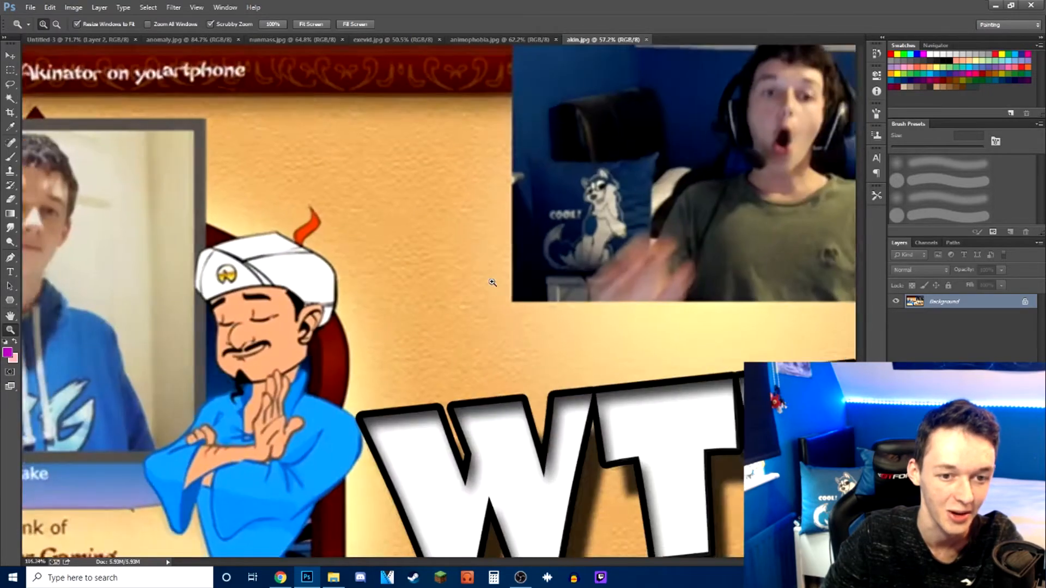
scroll(240, 369, "down", 5)
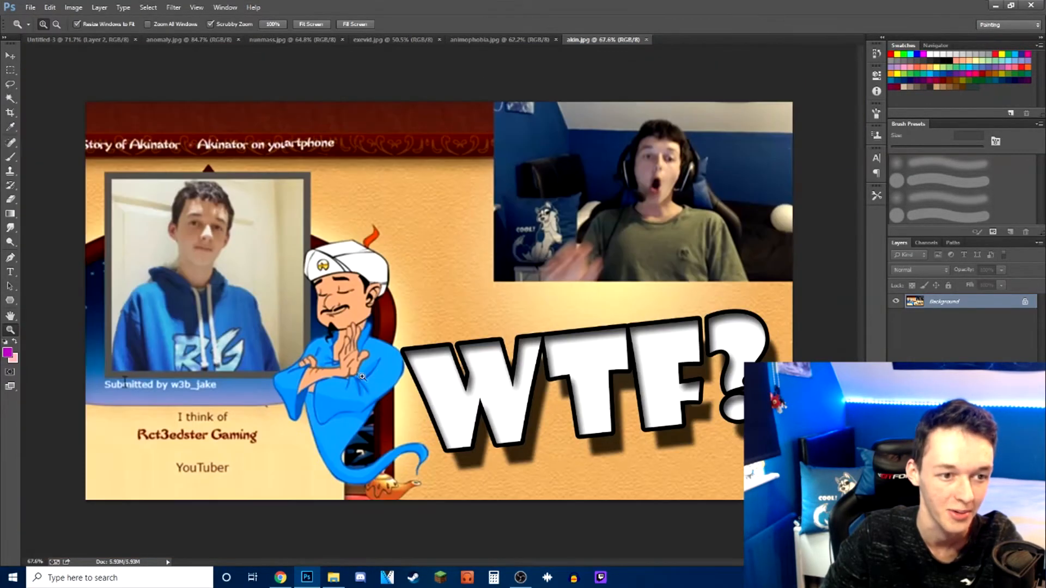
mouse_move(440, 376)
left_mouse_down()
mouse_move(347, 365)
mouse_move(437, 377)
left_mouse_up()
Open scott.jpg and examine its glowing warning text and Yes/No answer box
left_click(30, 8)
left_click(39, 26)
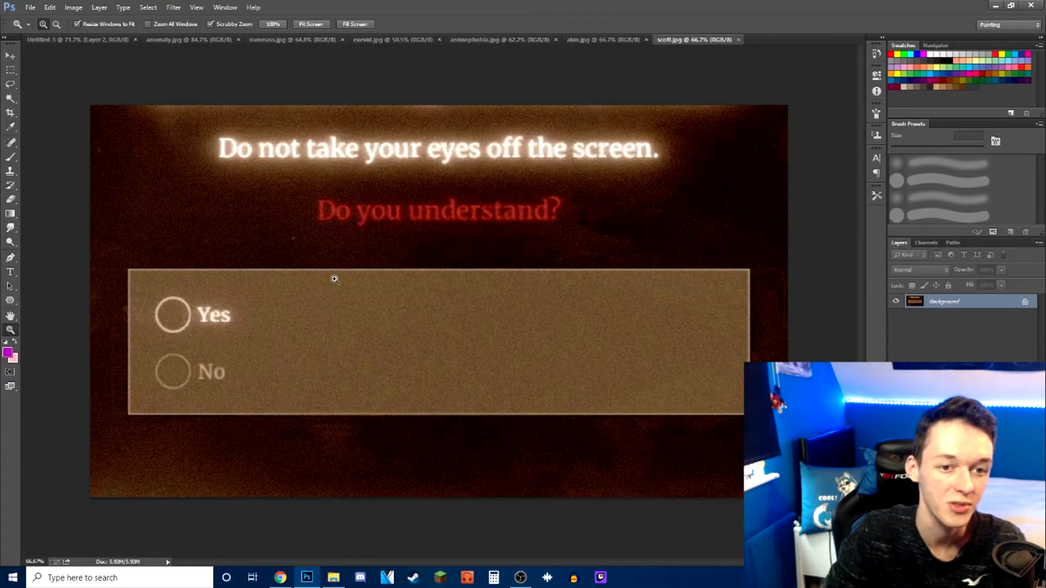
left_click_drag(444, 349, 410, 345)
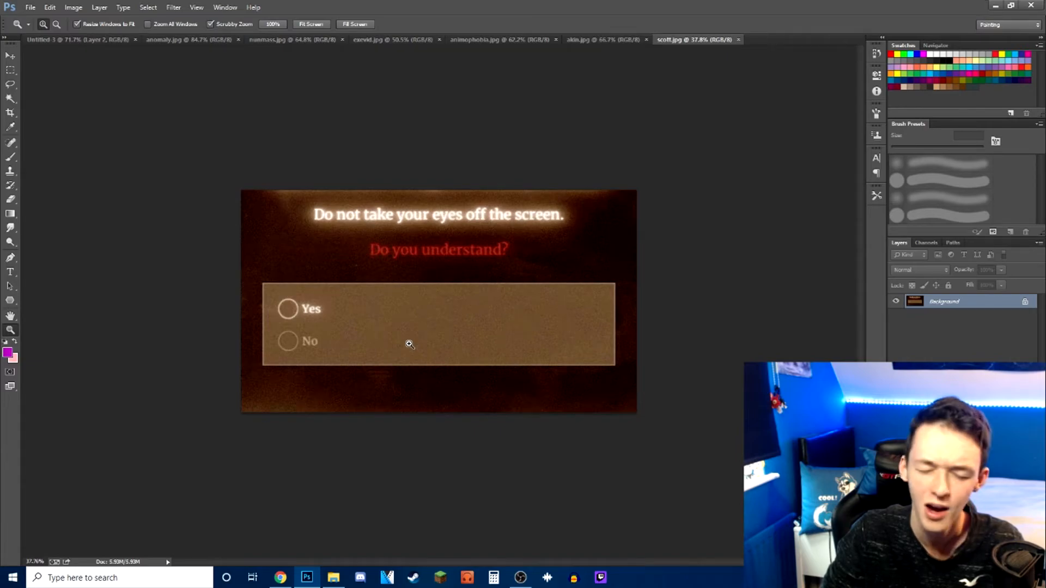
left_click_drag(425, 352, 485, 367)
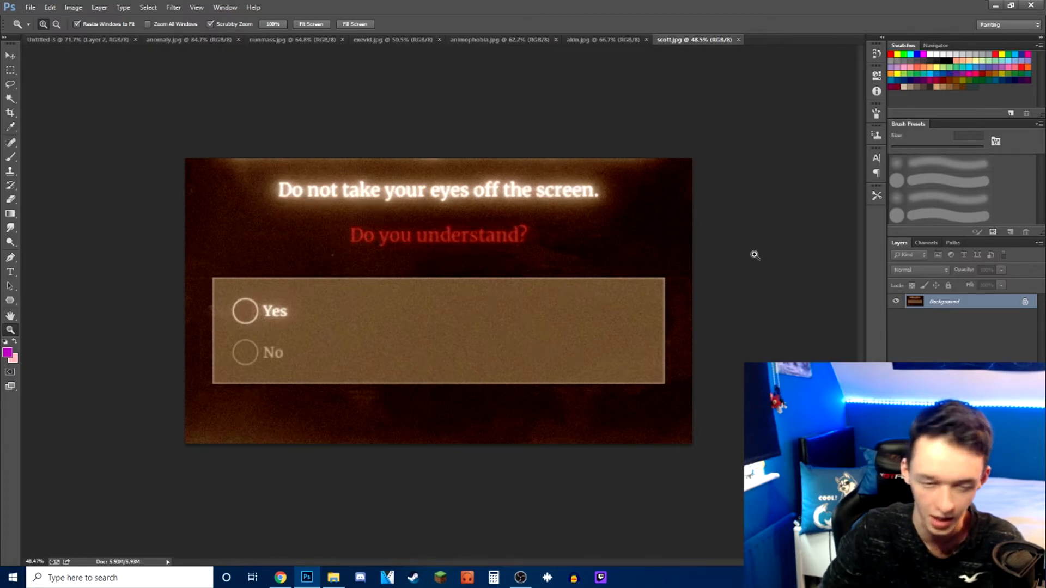
Compare scott.jpg at normal size and at a tiny thumbnail size of about 6 to 9% to judge its text's readability
left_click_drag(757, 326, 671, 395)
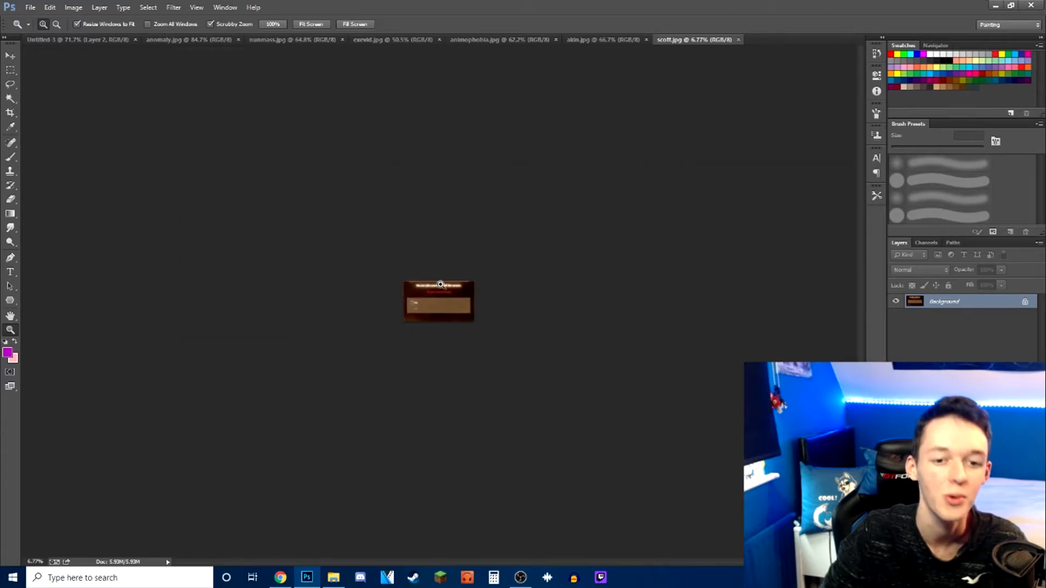
left_click_drag(440, 285, 539, 374)
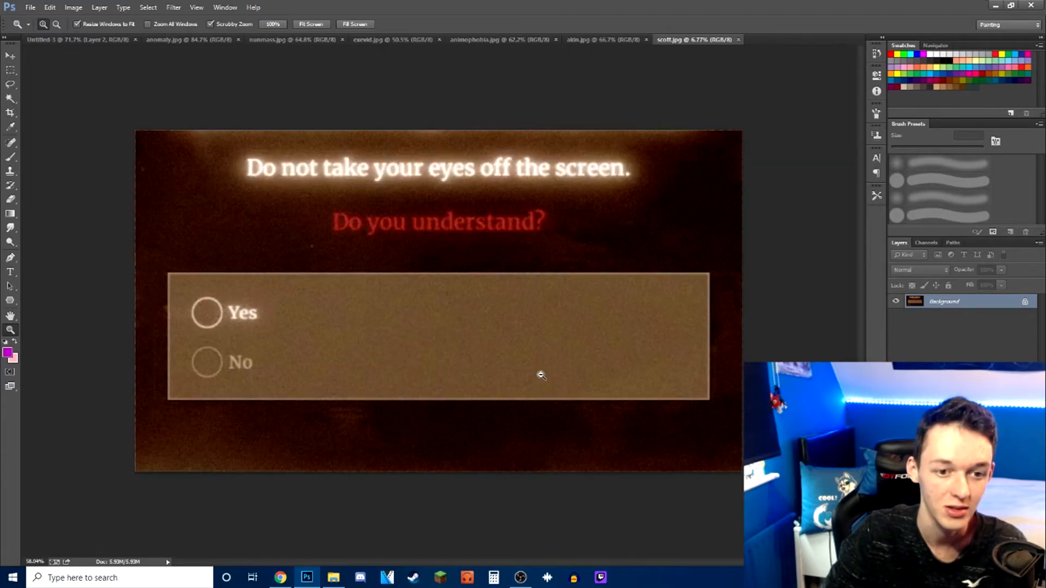
left_click(29, 7)
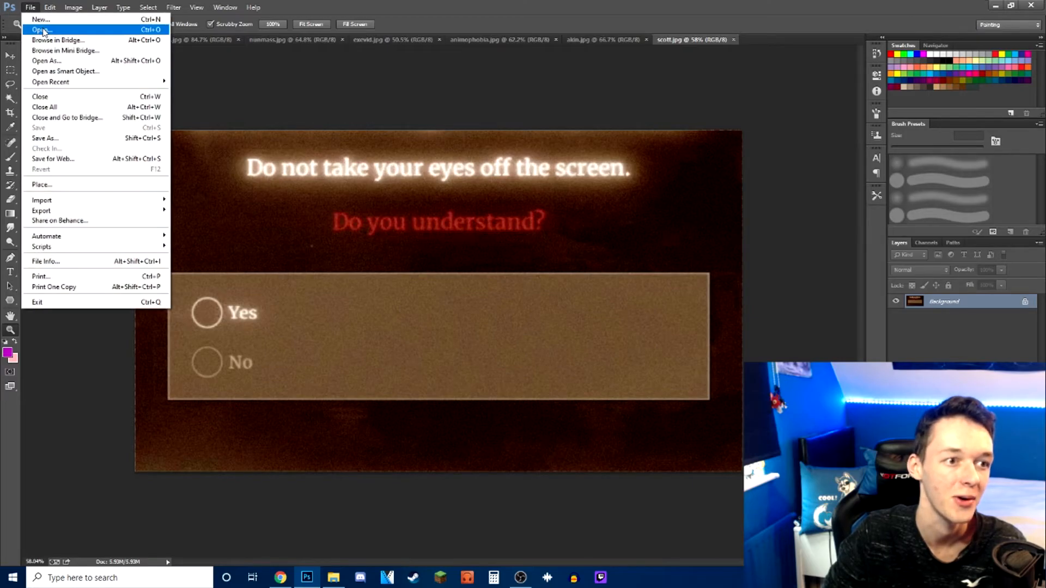
left_click(528, 179)
left_click_drag(654, 262, 537, 271)
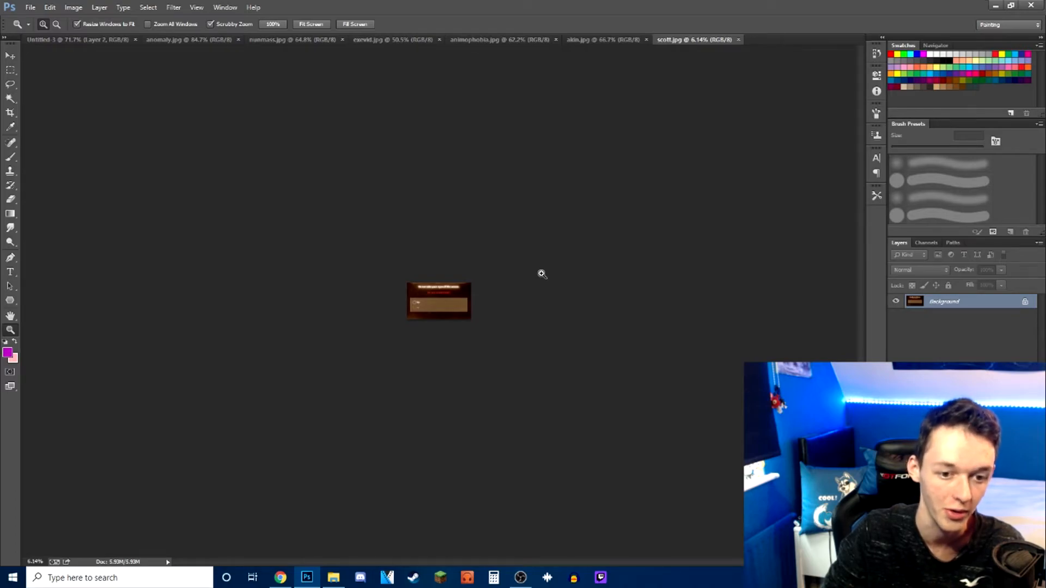
left_click_drag(484, 296, 504, 297)
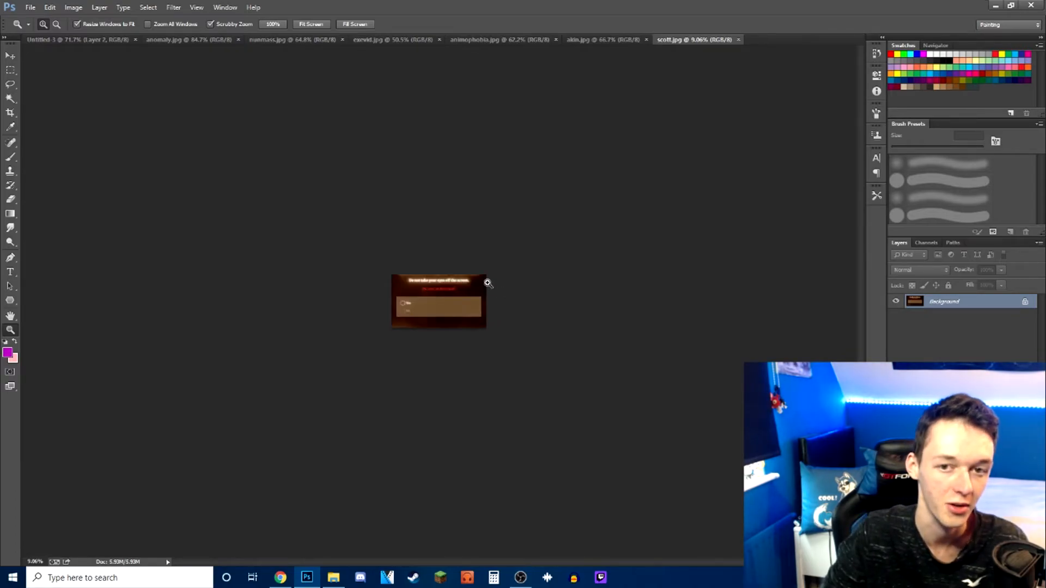
Open scott2.jpg from the thumbnails folder and examine its mirrored red pattern and glowing white frame
left_click(31, 7)
left_click(39, 29)
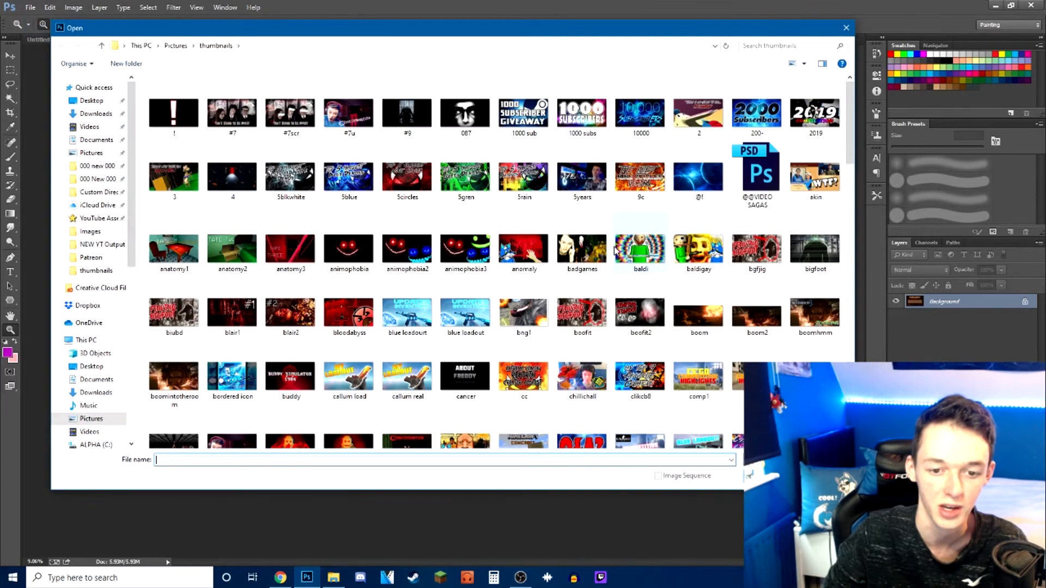
left_click(646, 435)
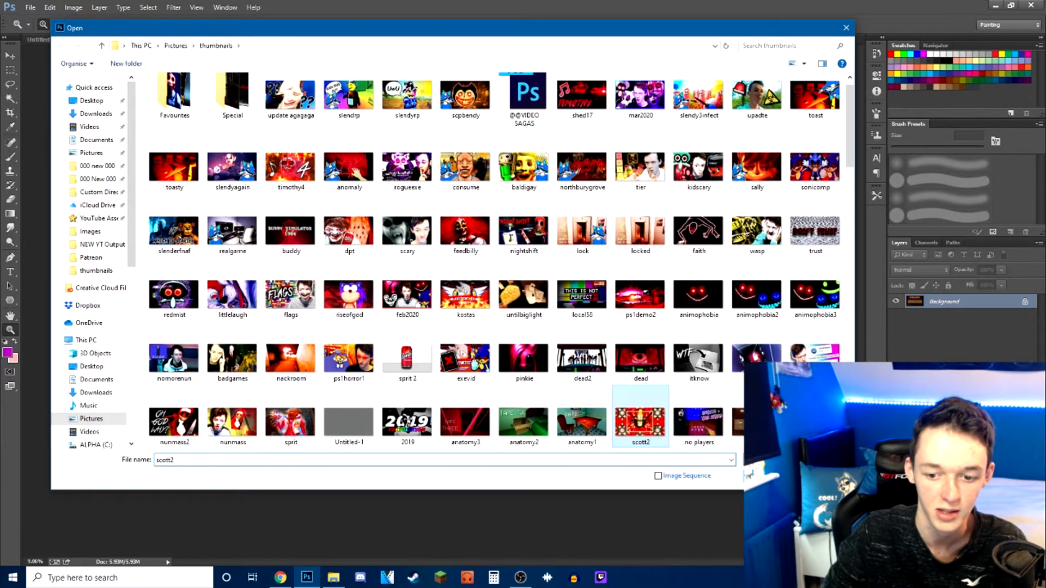
double_click(646, 430)
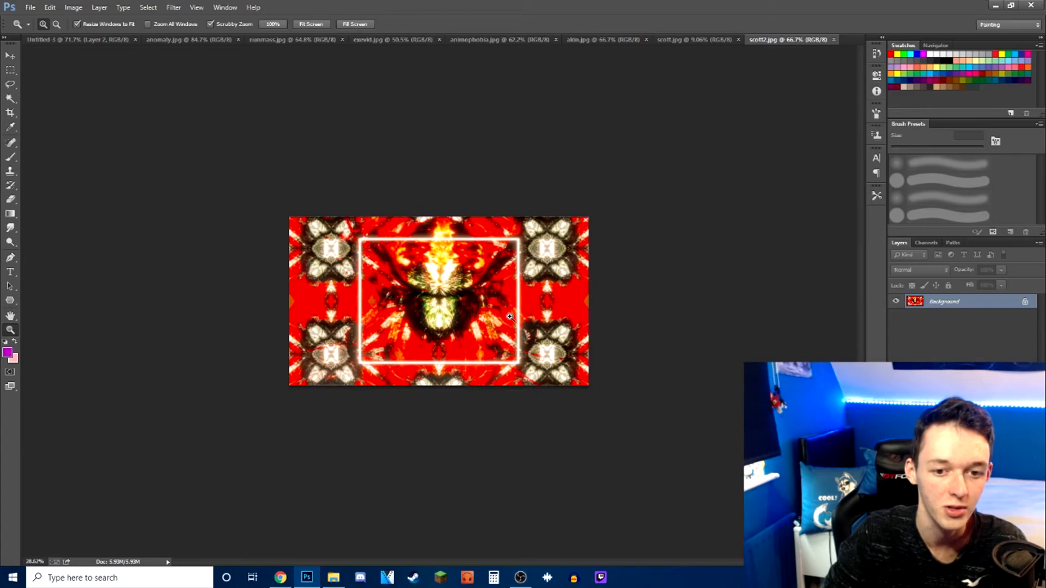
left_click_drag(510, 316, 593, 332)
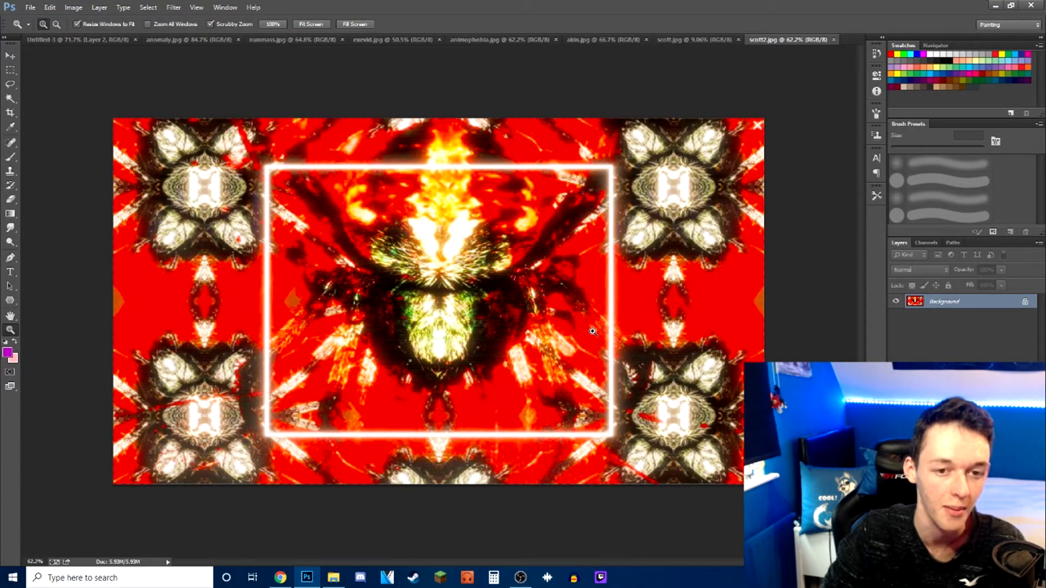
mouse_move(575, 314)
left_mouse_down()
mouse_move(609, 316)
mouse_move(577, 314)
left_mouse_up()
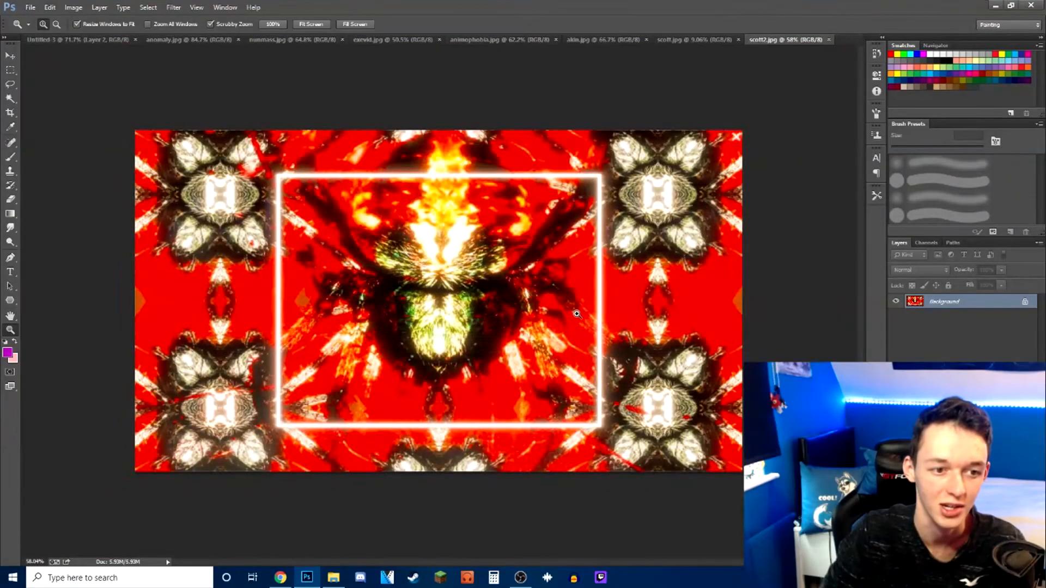